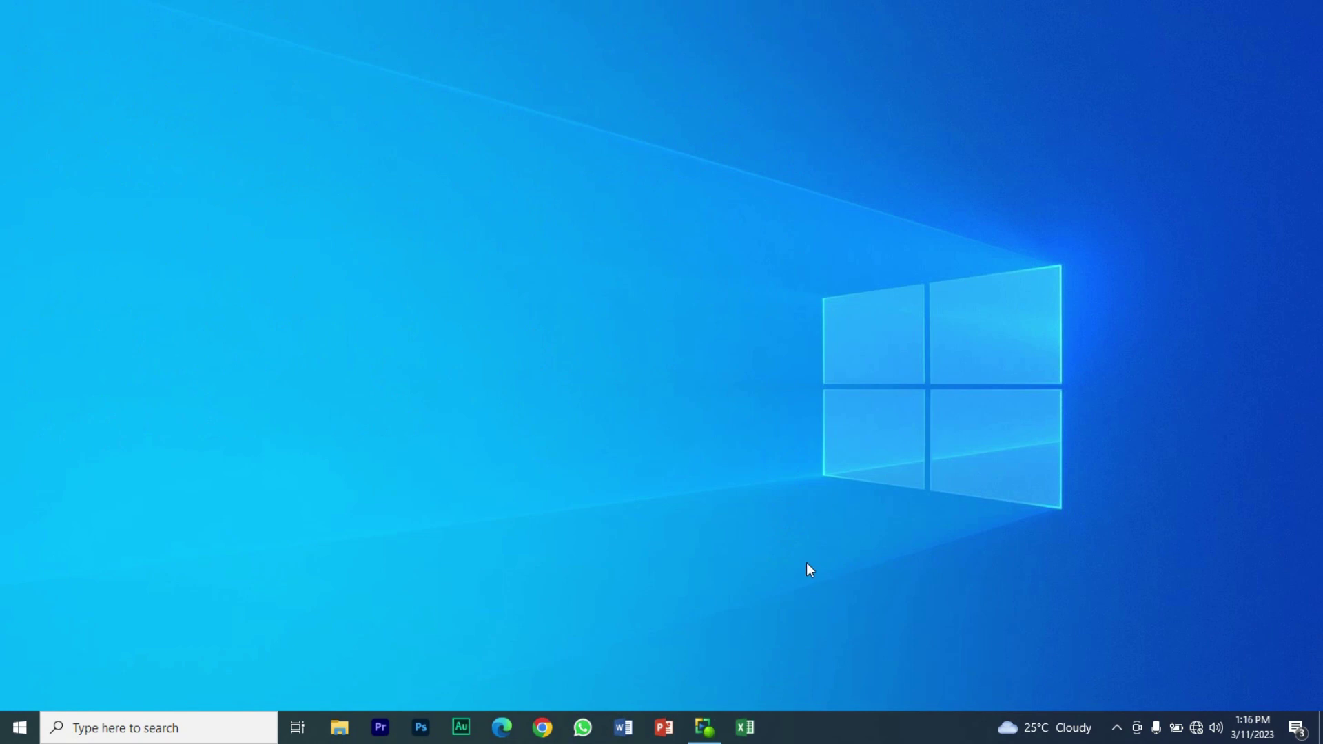
Launch Microsoft Excel from the taskbar to reach its start screen
left_click(739, 735)
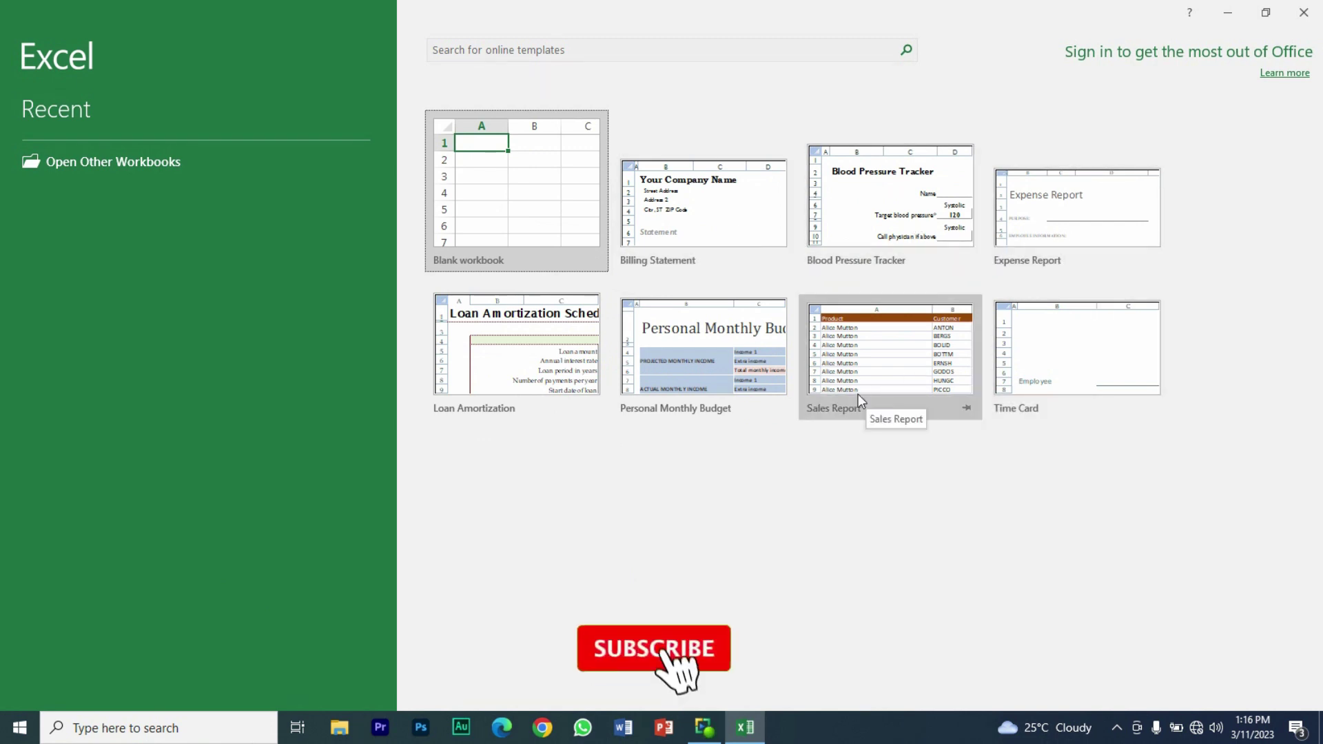
Create a blank workbook, Book1, and look over the Home and Insert ribbon commands
left_click(550, 190)
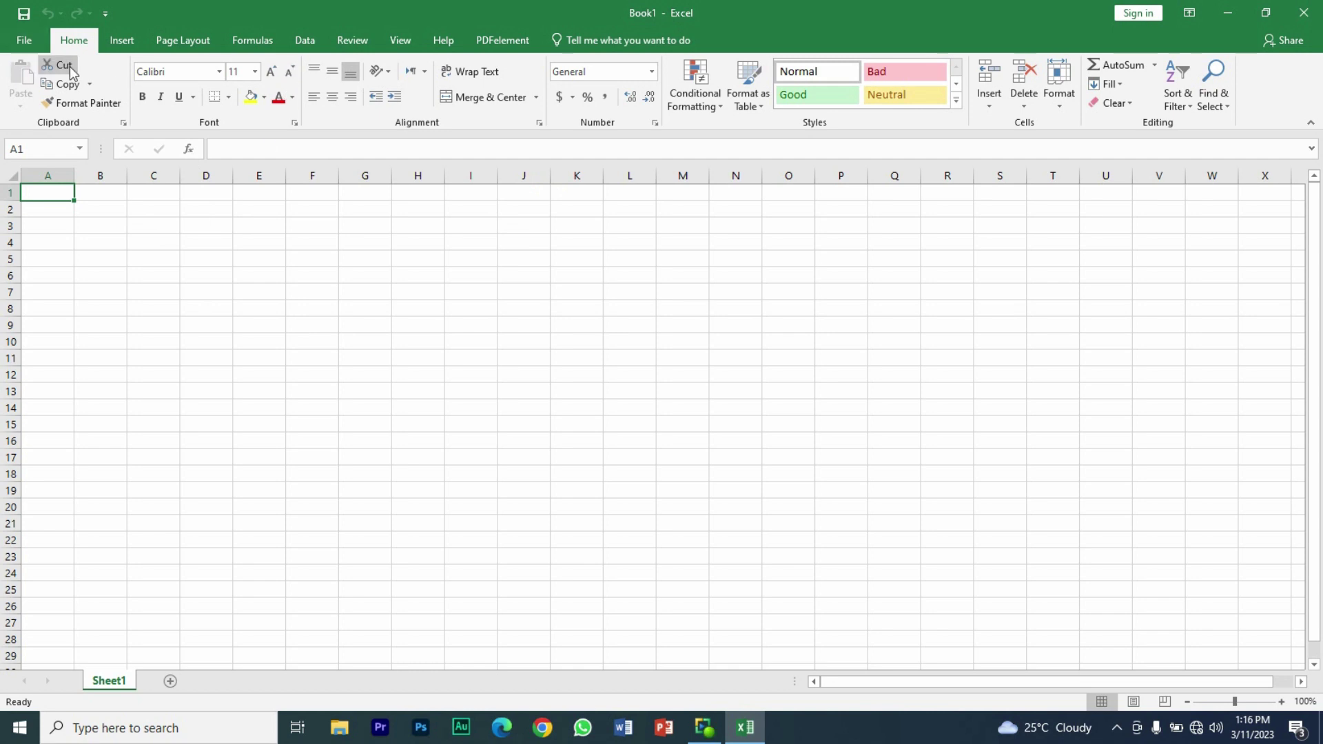
left_click(112, 44)
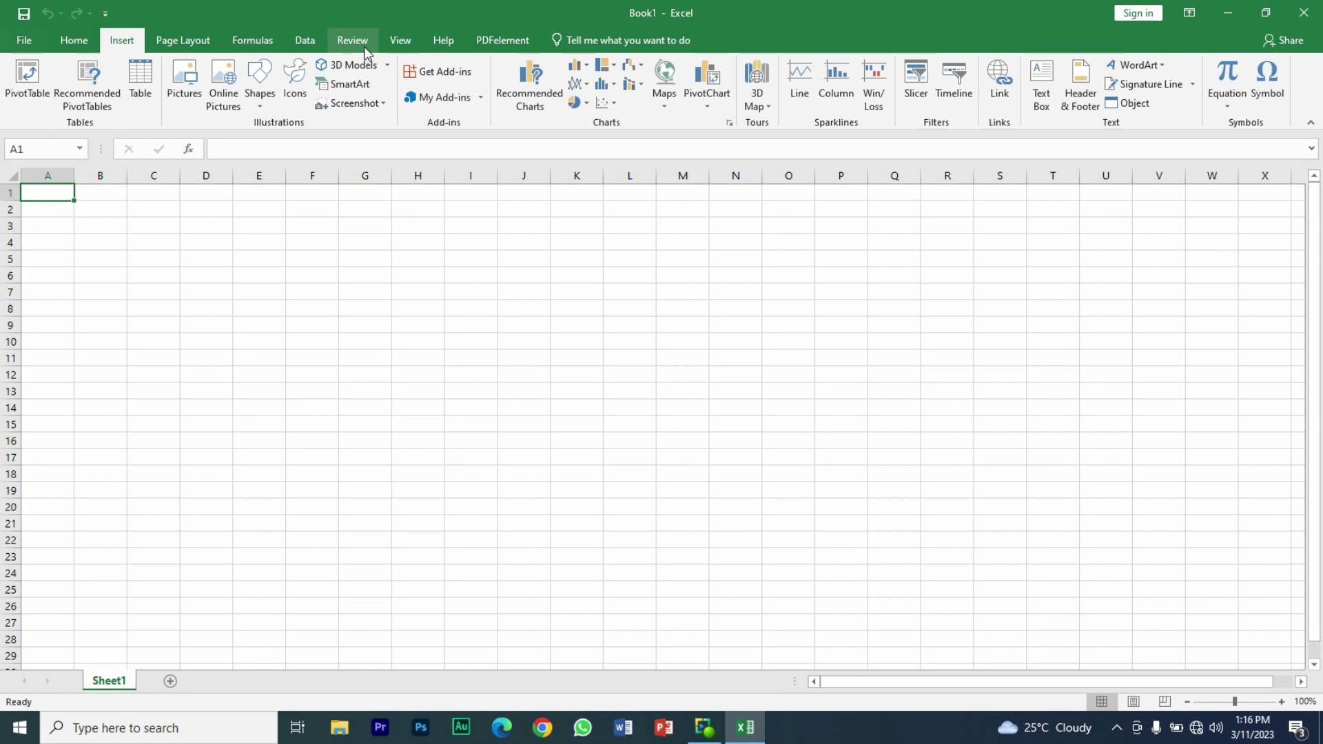
left_click(73, 44)
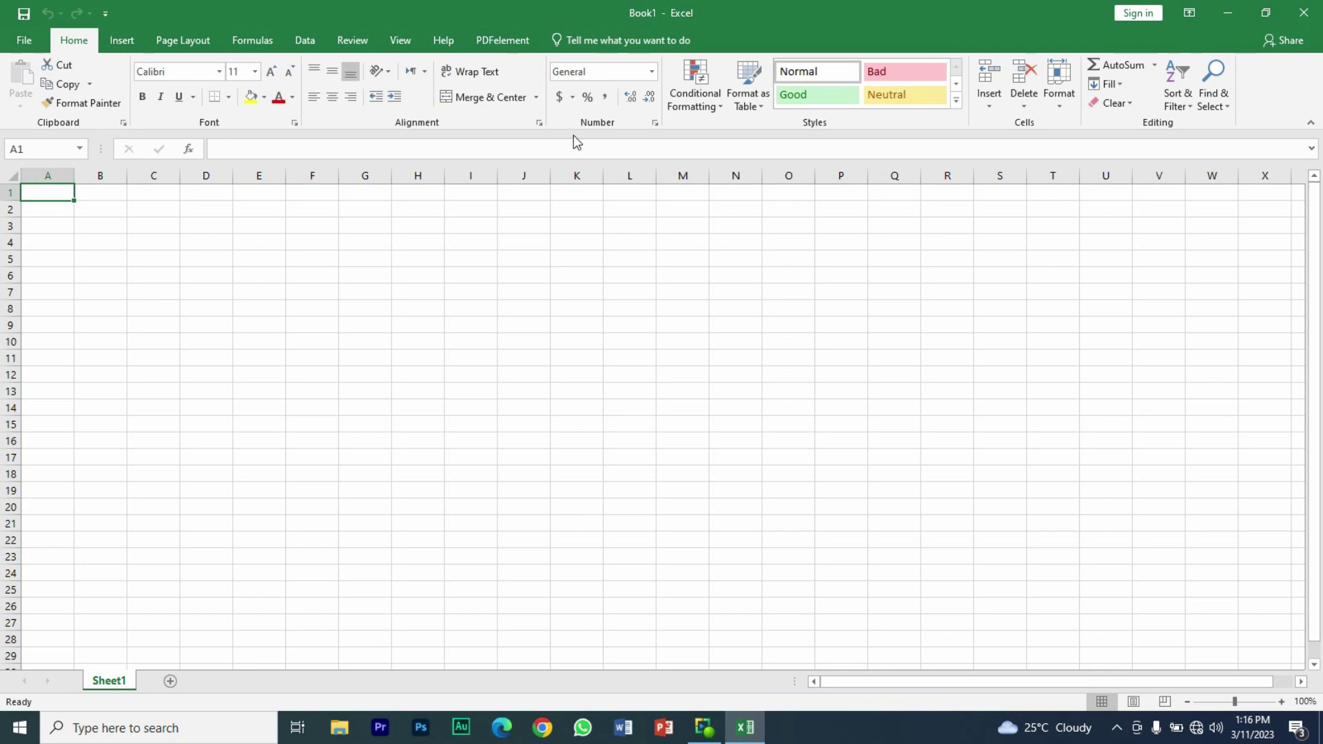
left_click(127, 45)
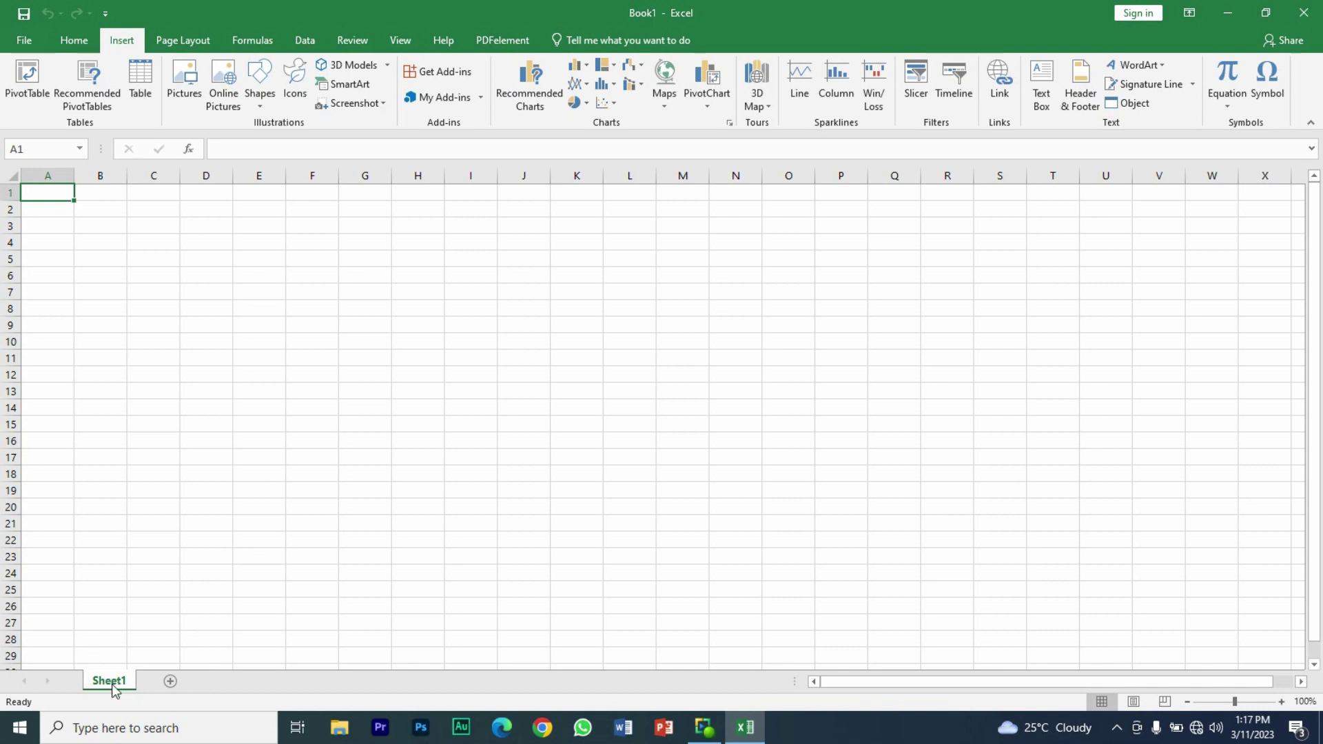
Add Sheet2 and Sheet3 to Book1, then select cells A1 to C1 on Sheet3
left_click(172, 681)
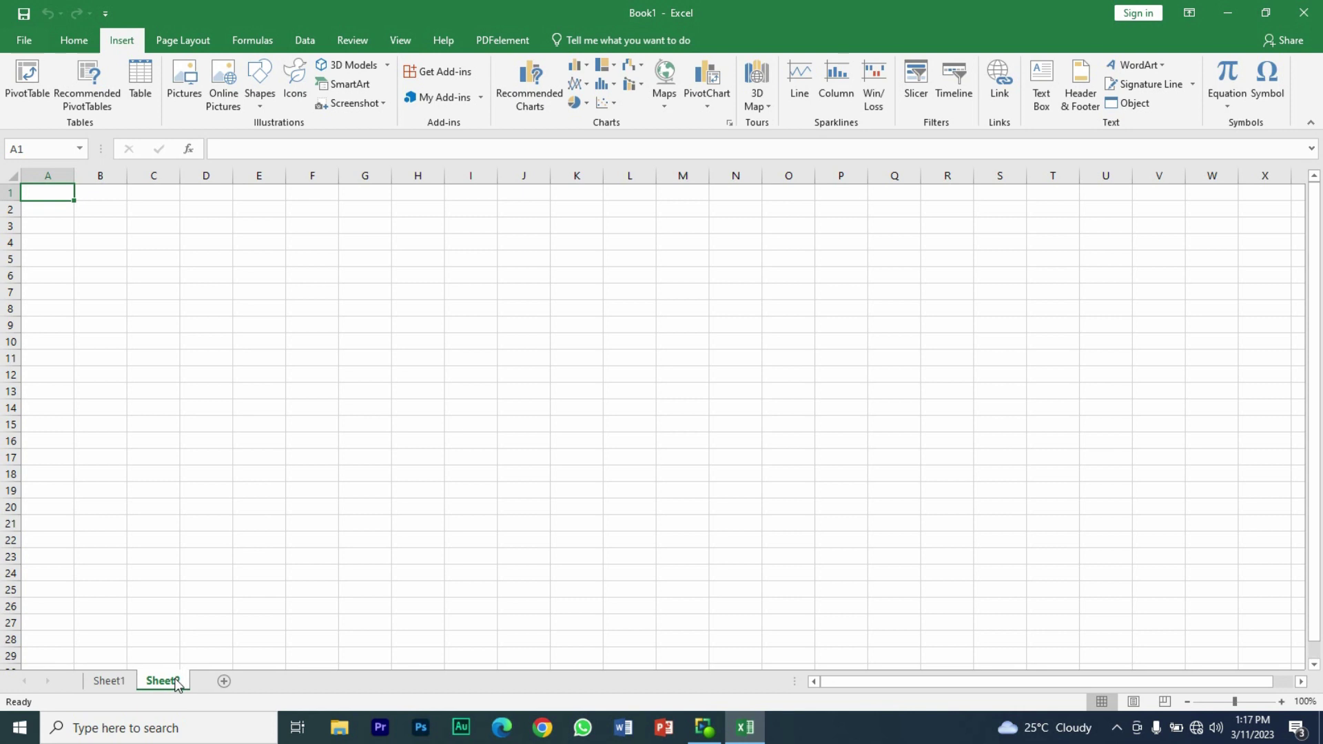
left_click(223, 681)
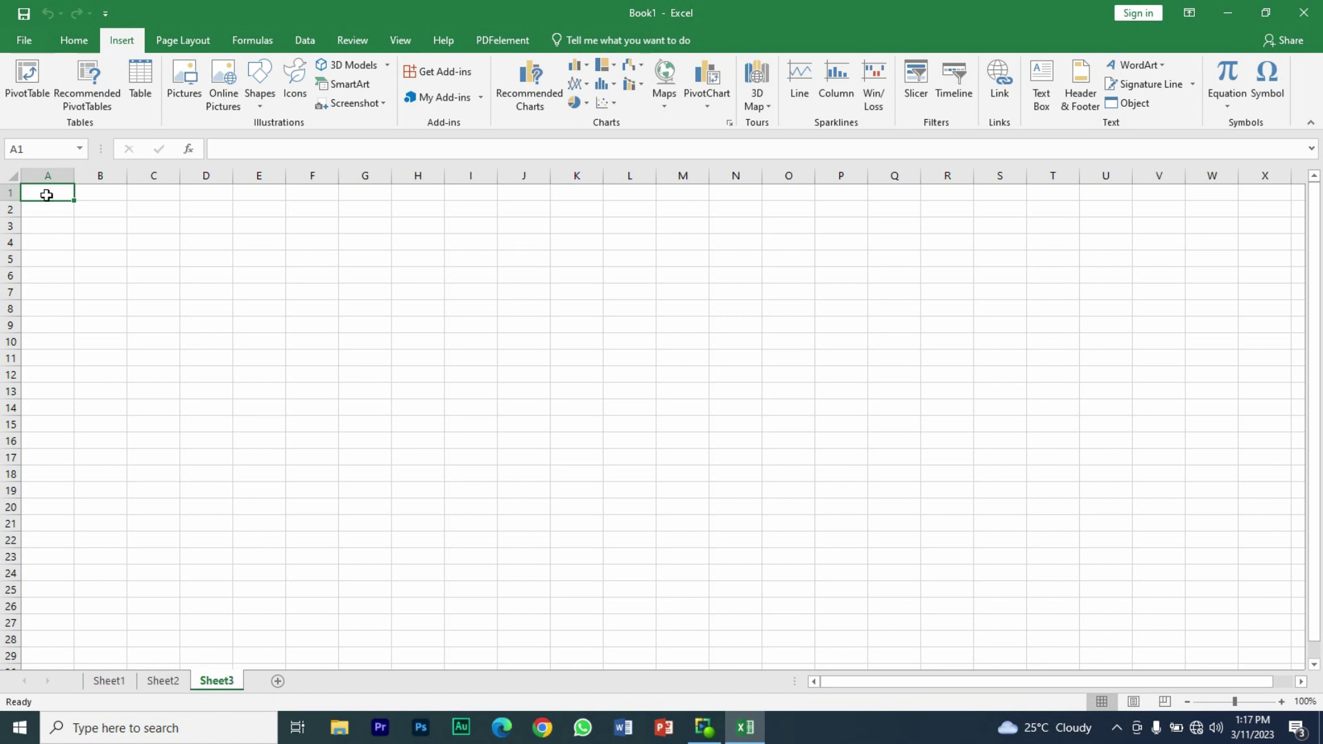
left_click(86, 194)
left_click(62, 196)
left_click(105, 196)
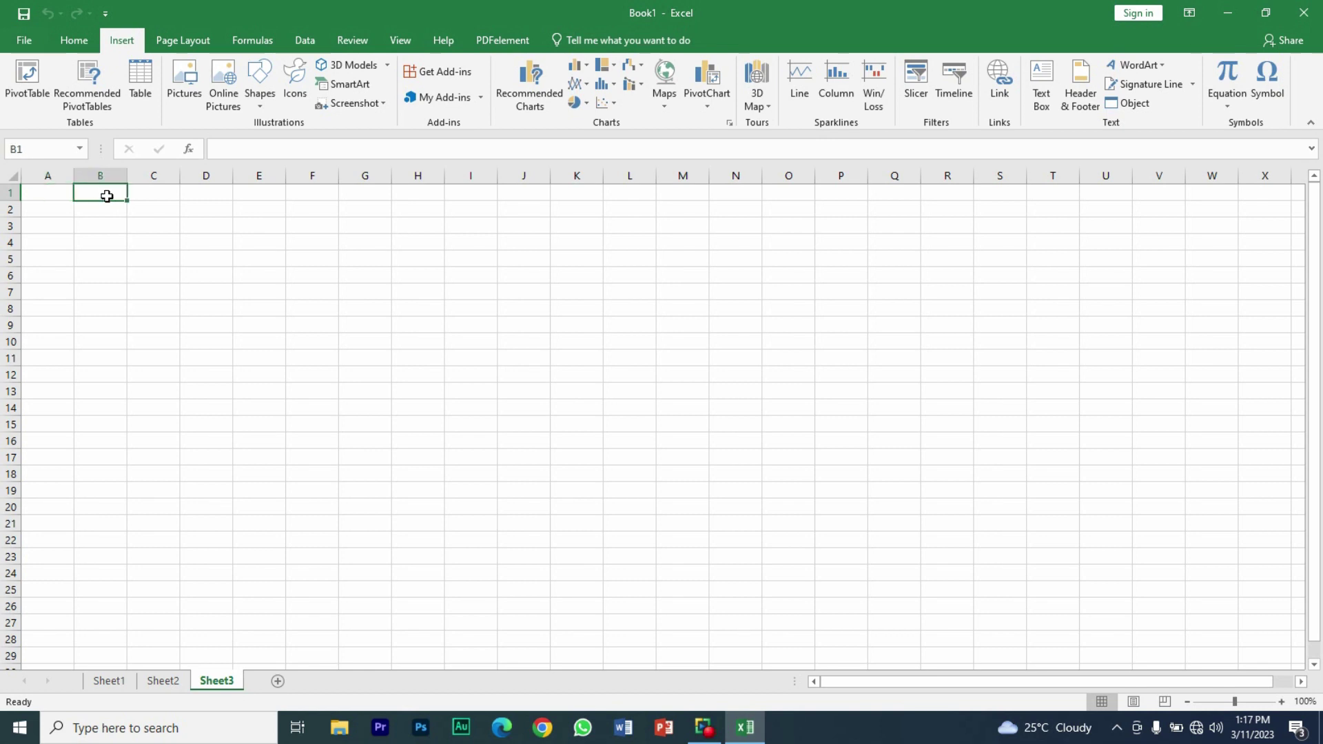
left_click(150, 191)
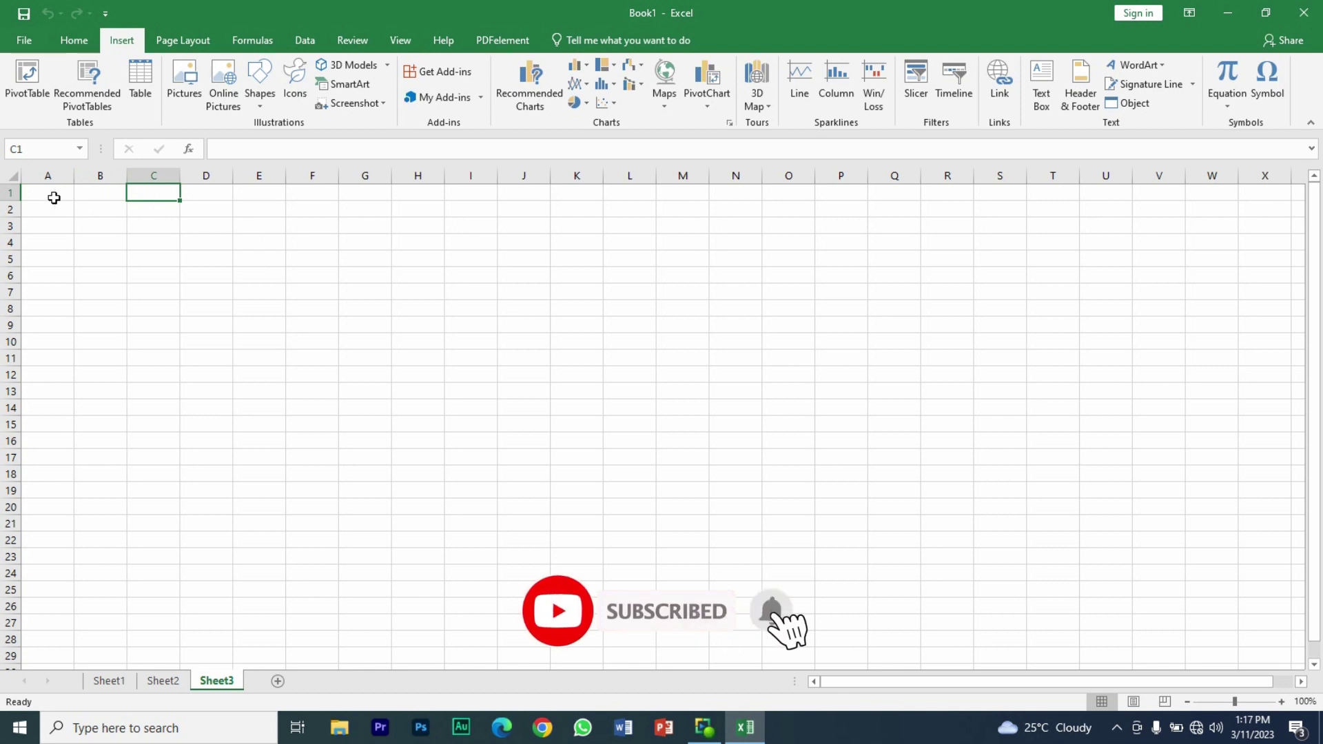
left_click(54, 198)
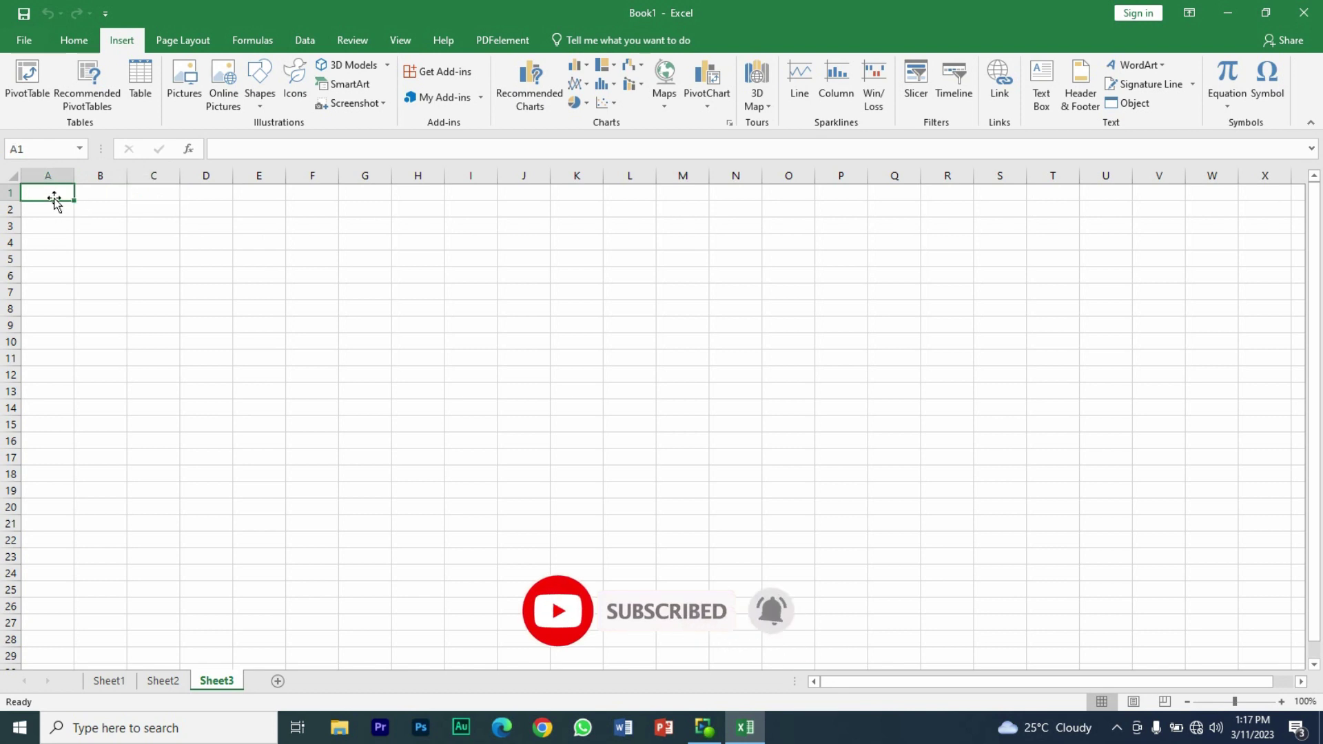
type("a")
key("Return")
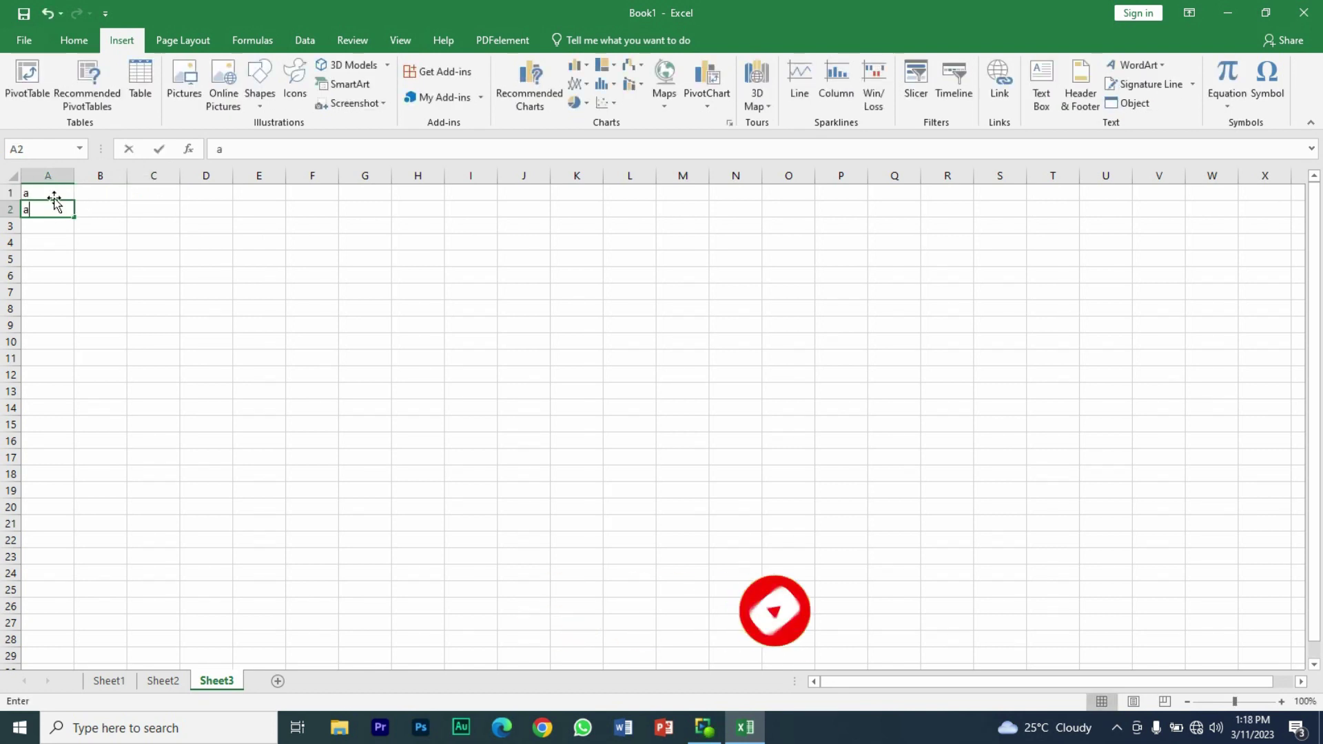
type("a")
key("Return")
left_click(55, 203)
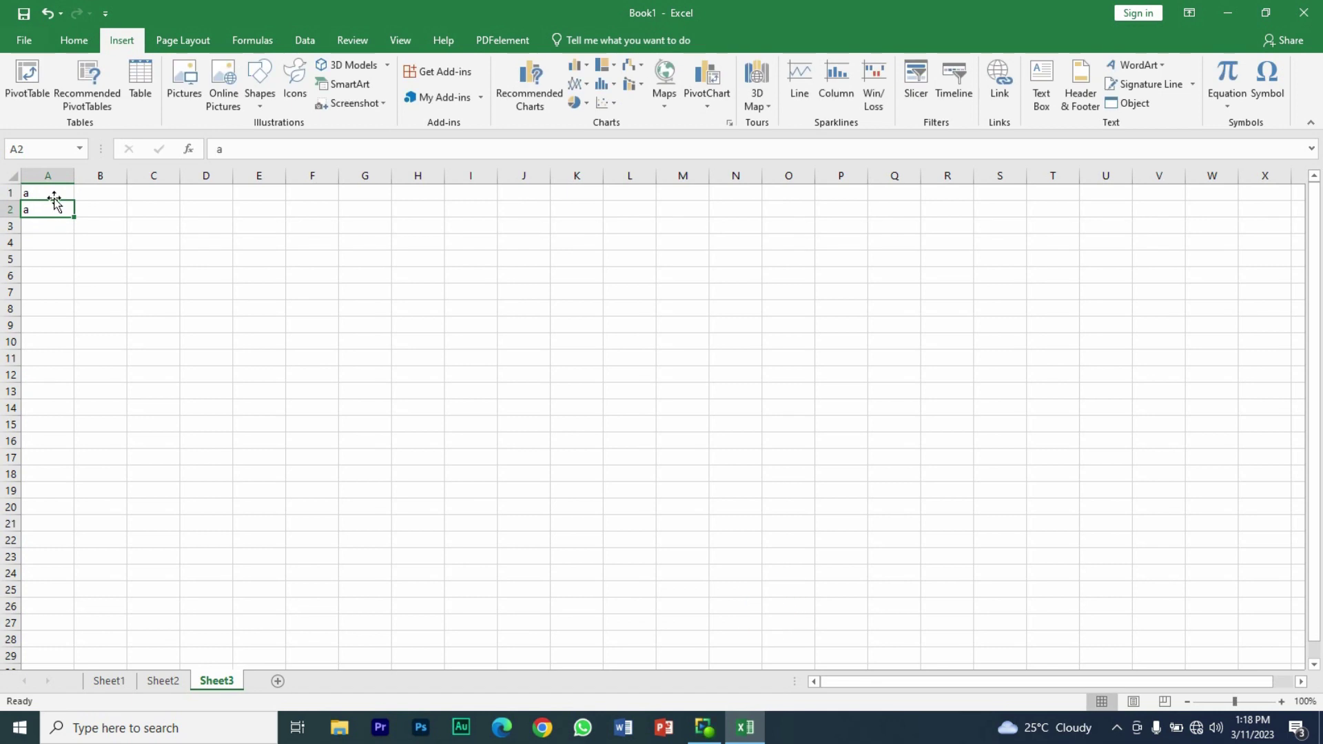
key("BackSpace")
type("b")
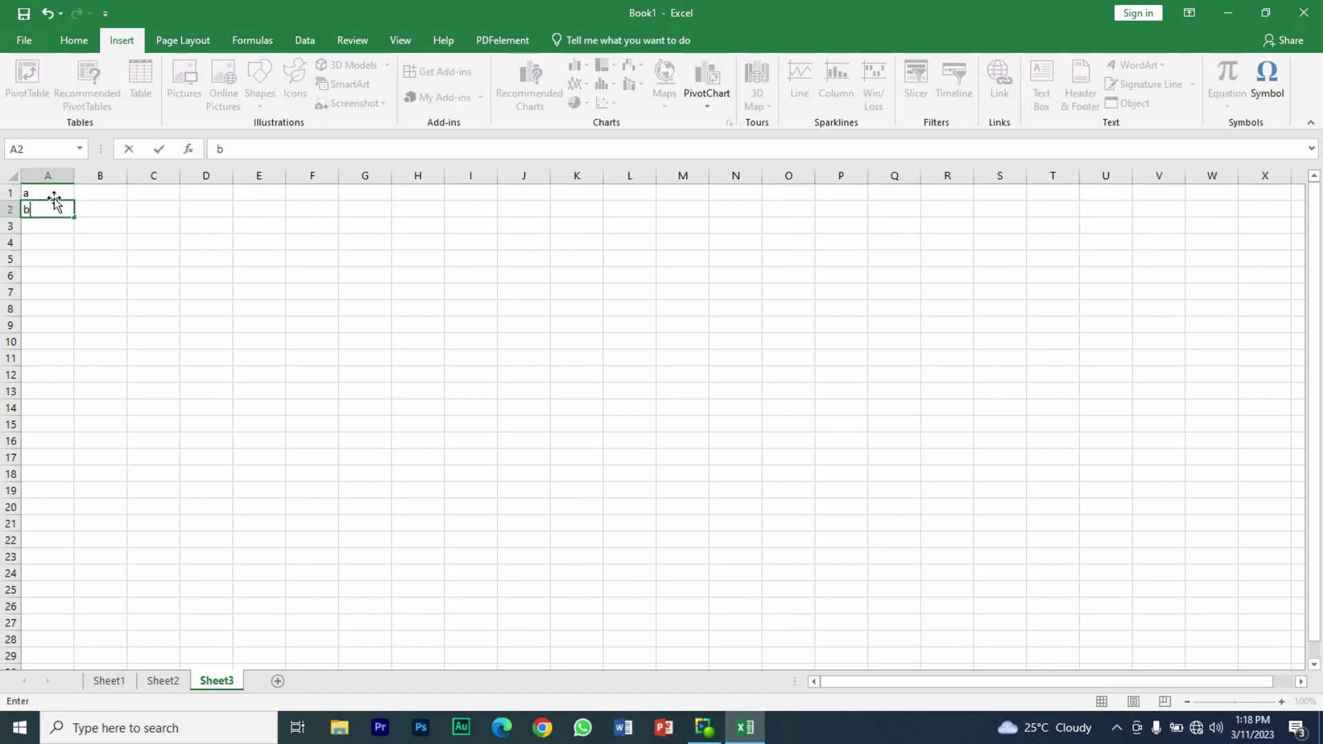
key("Return")
type("c")
key("Tab")
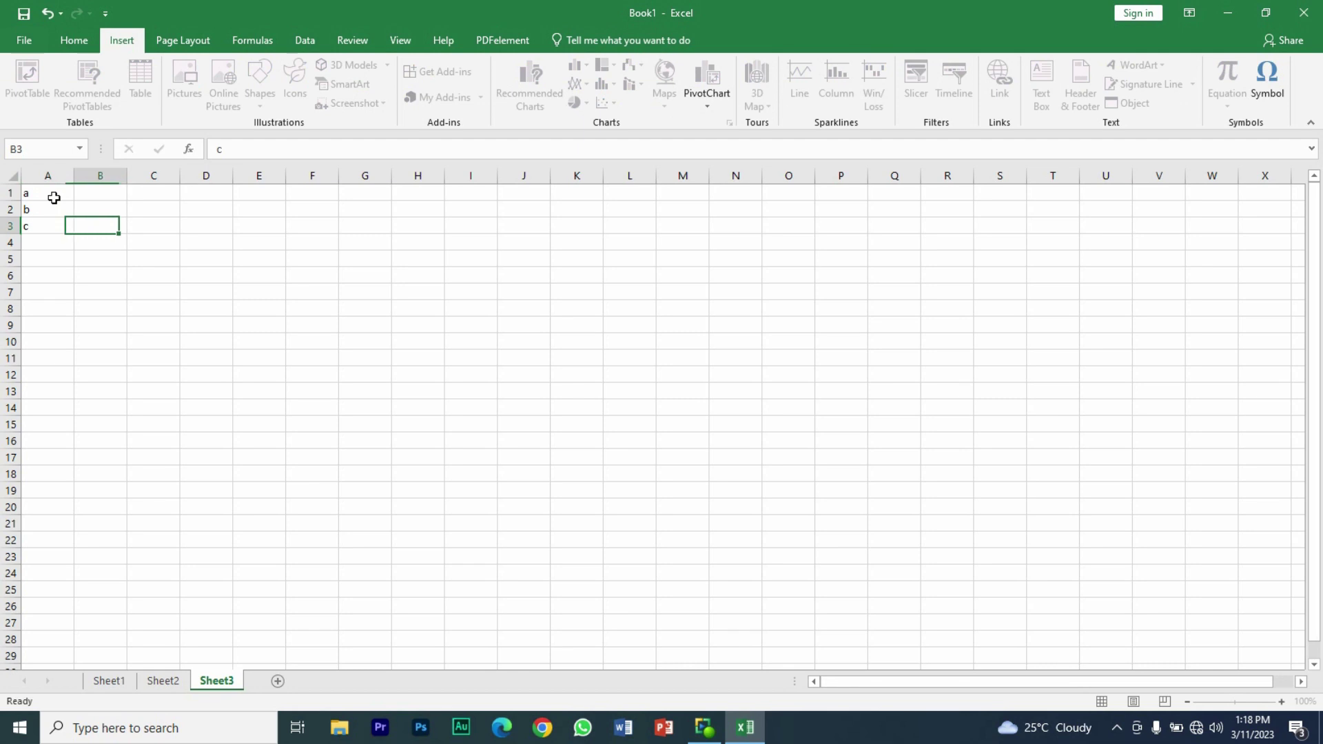
key("Up")
key("Up")
type("1")
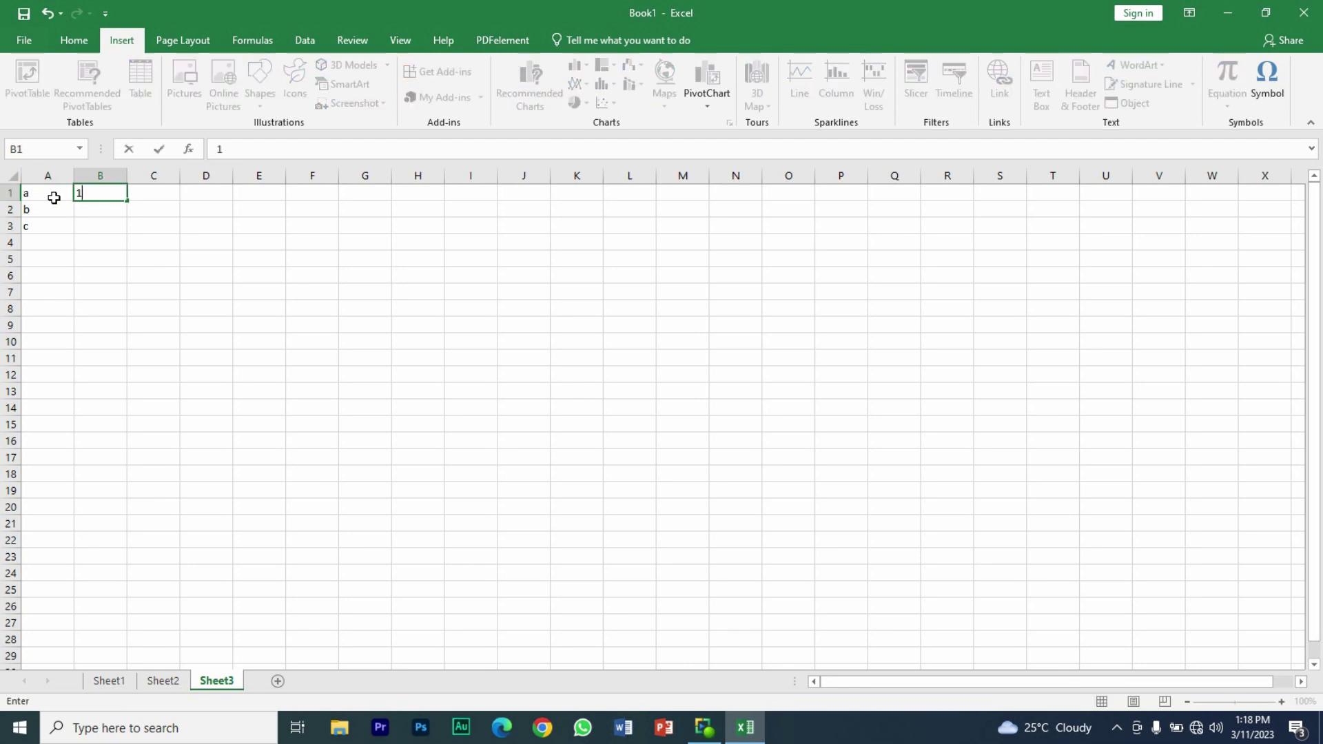
key("Return")
type("2")
key("Return")
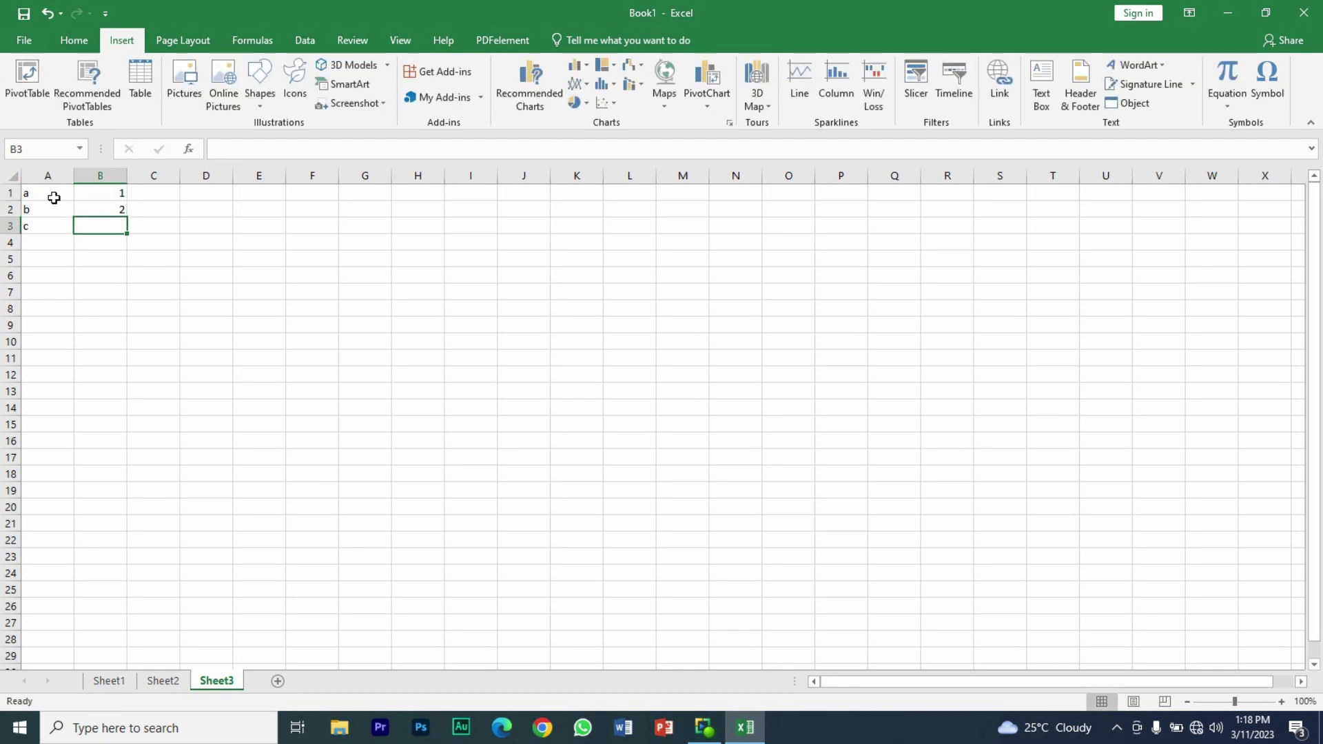
type("3")
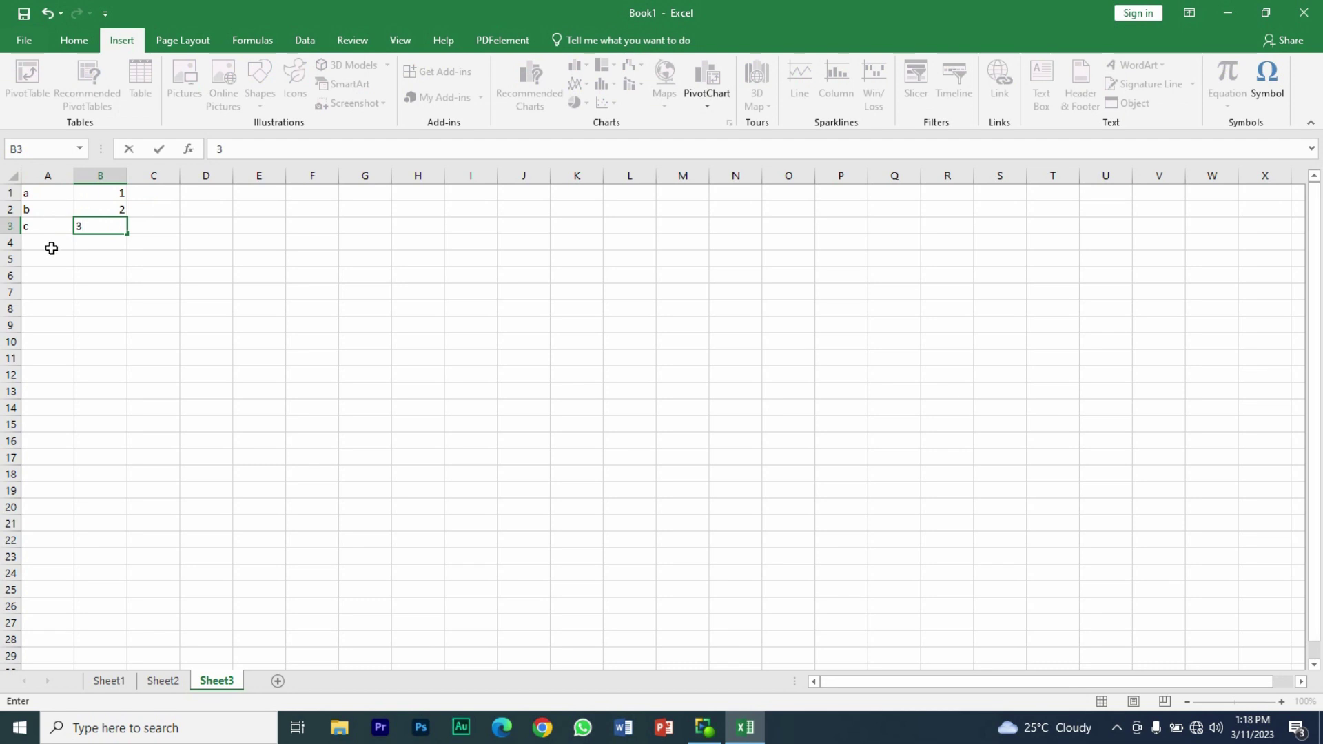
left_click(53, 250)
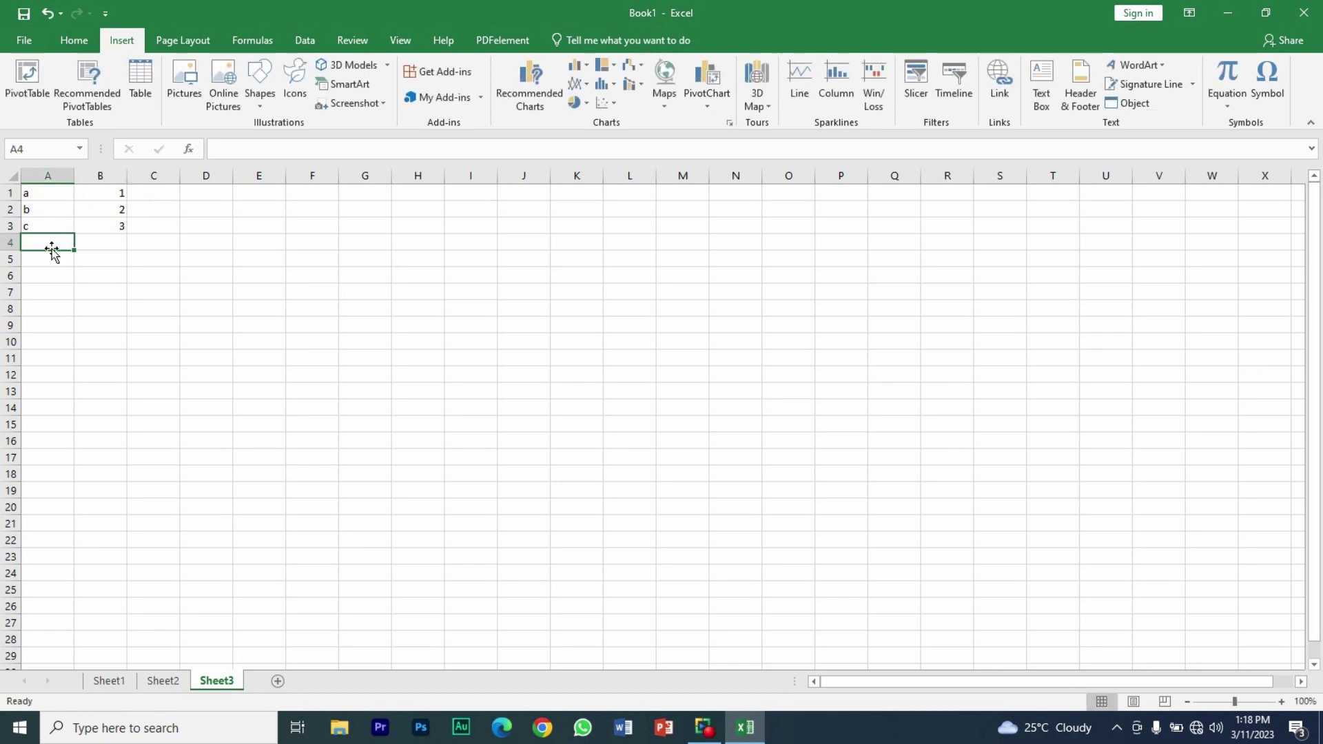
left_click(49, 193)
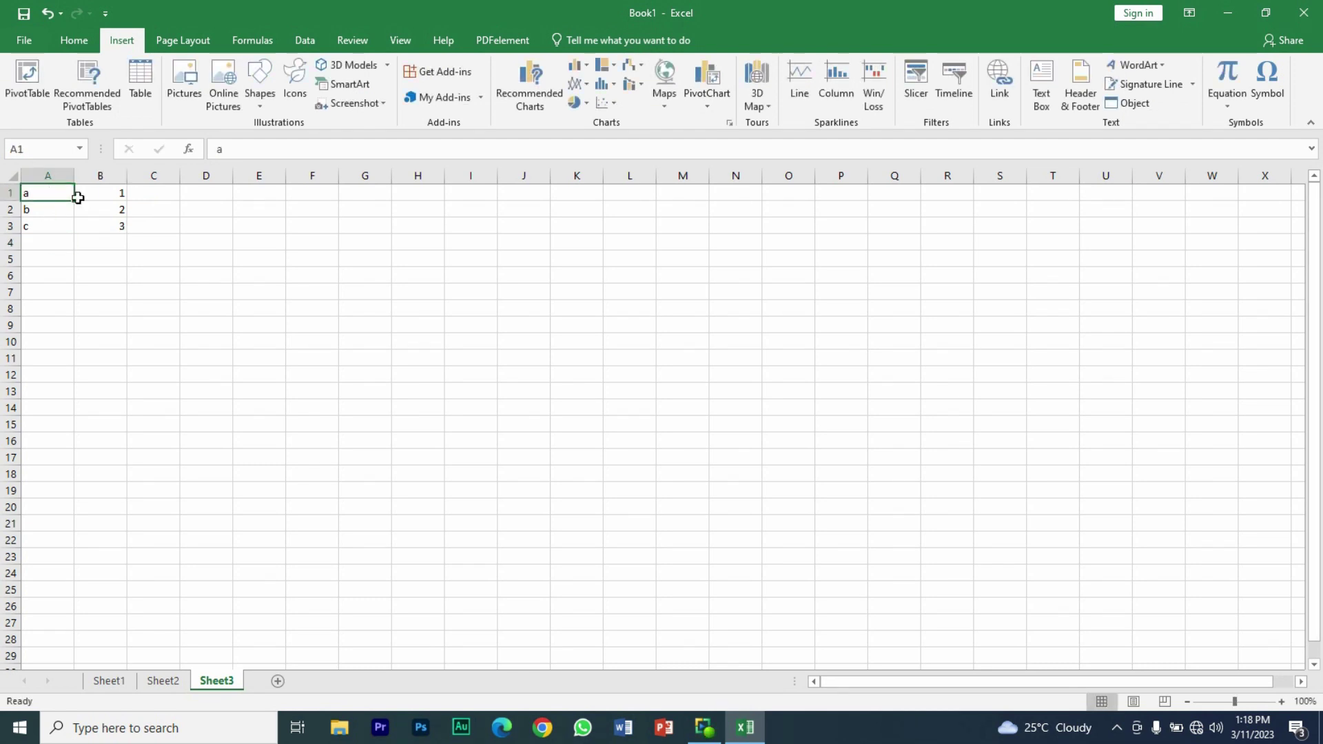
mouse_move(75, 200)
left_mouse_down()
mouse_move(118, 237)
mouse_move(123, 207)
left_mouse_up()
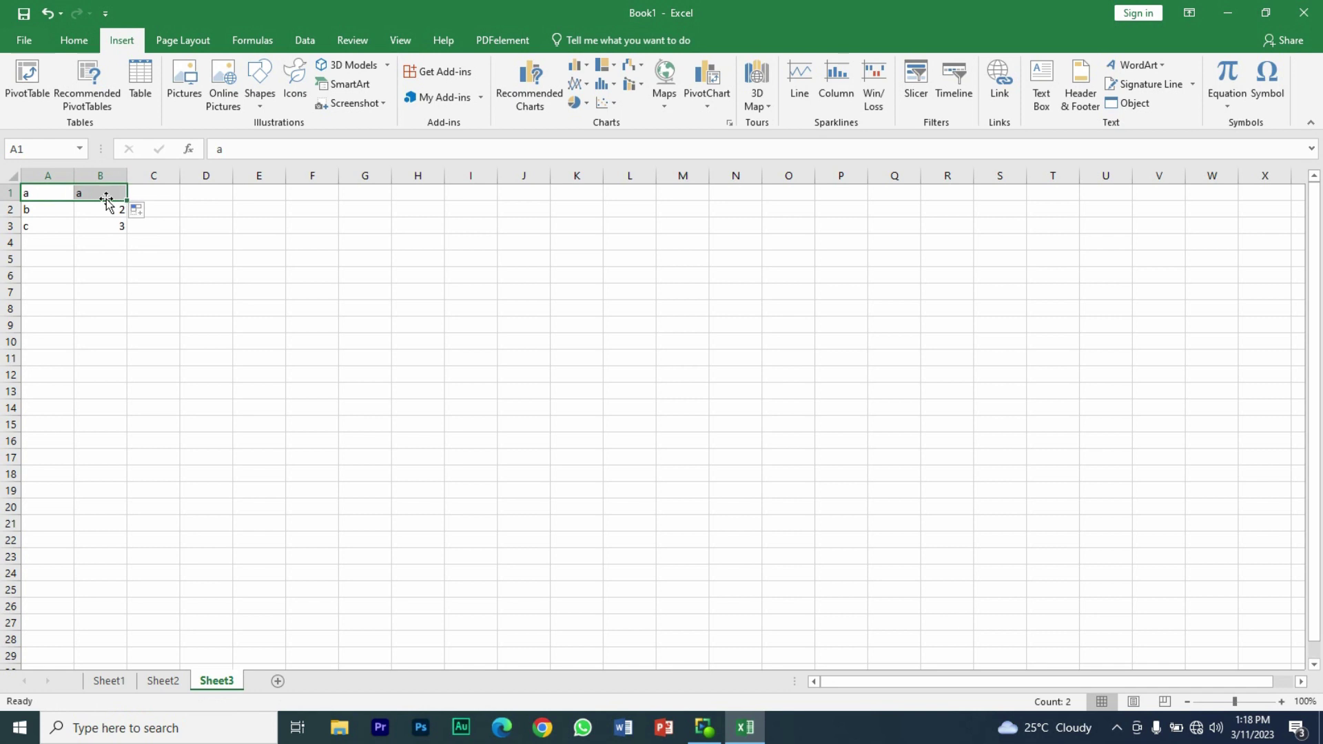
key("shift+Down")
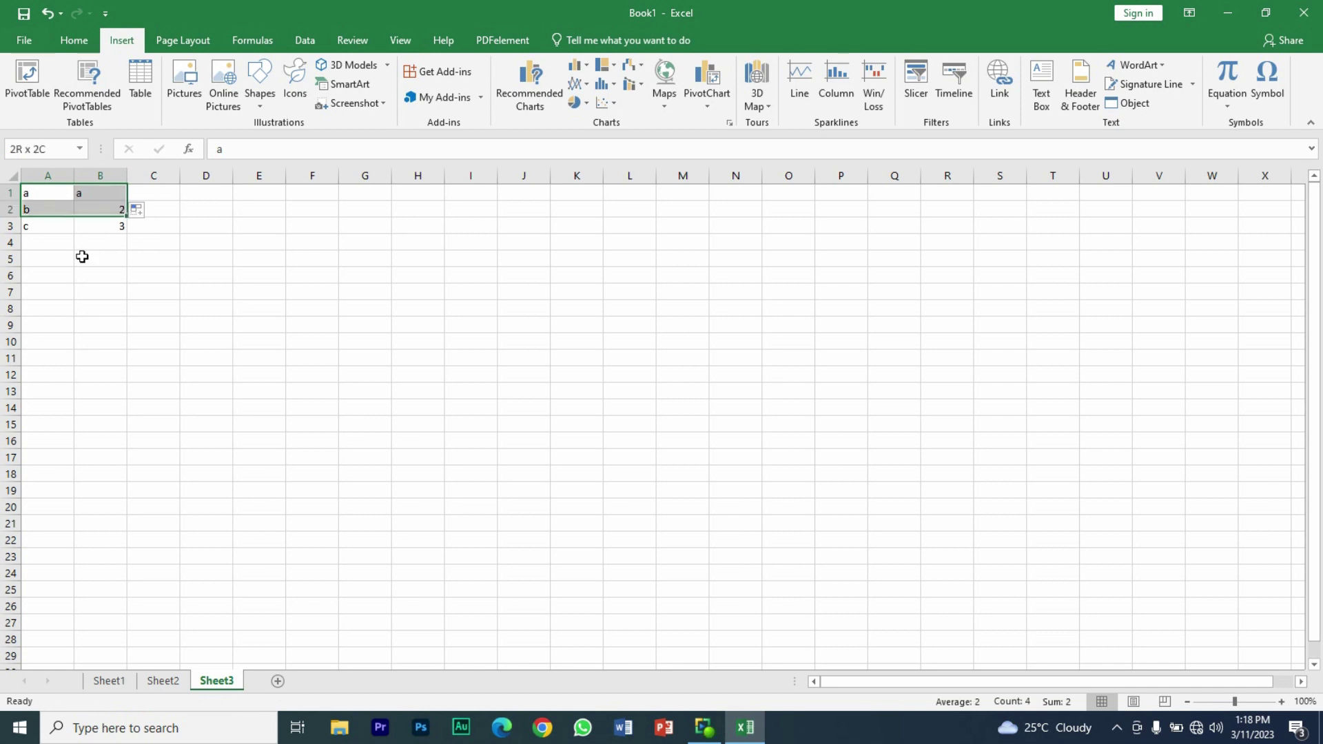
key("shift+Down")
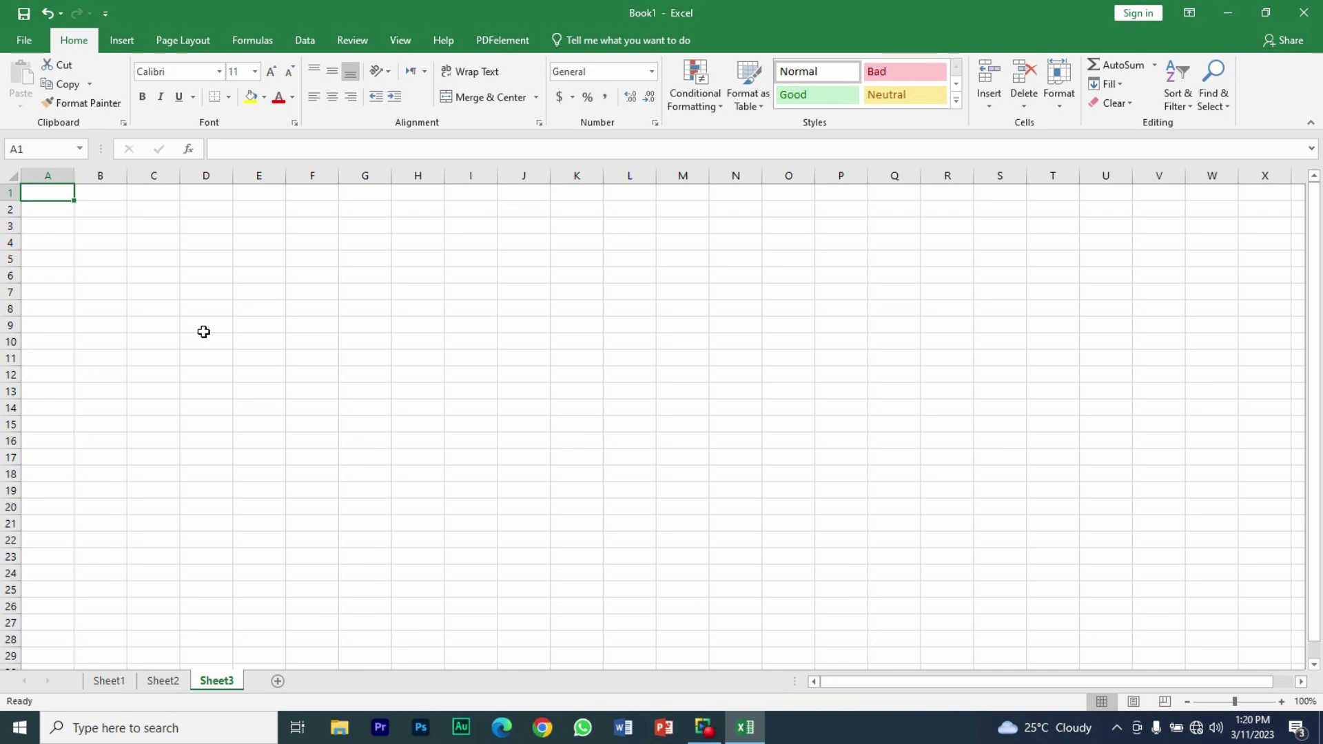
Browse the Formulas tab's AutoSum, Recently Used, Financial and Logical function lists, ending on Insert
left_click(245, 44)
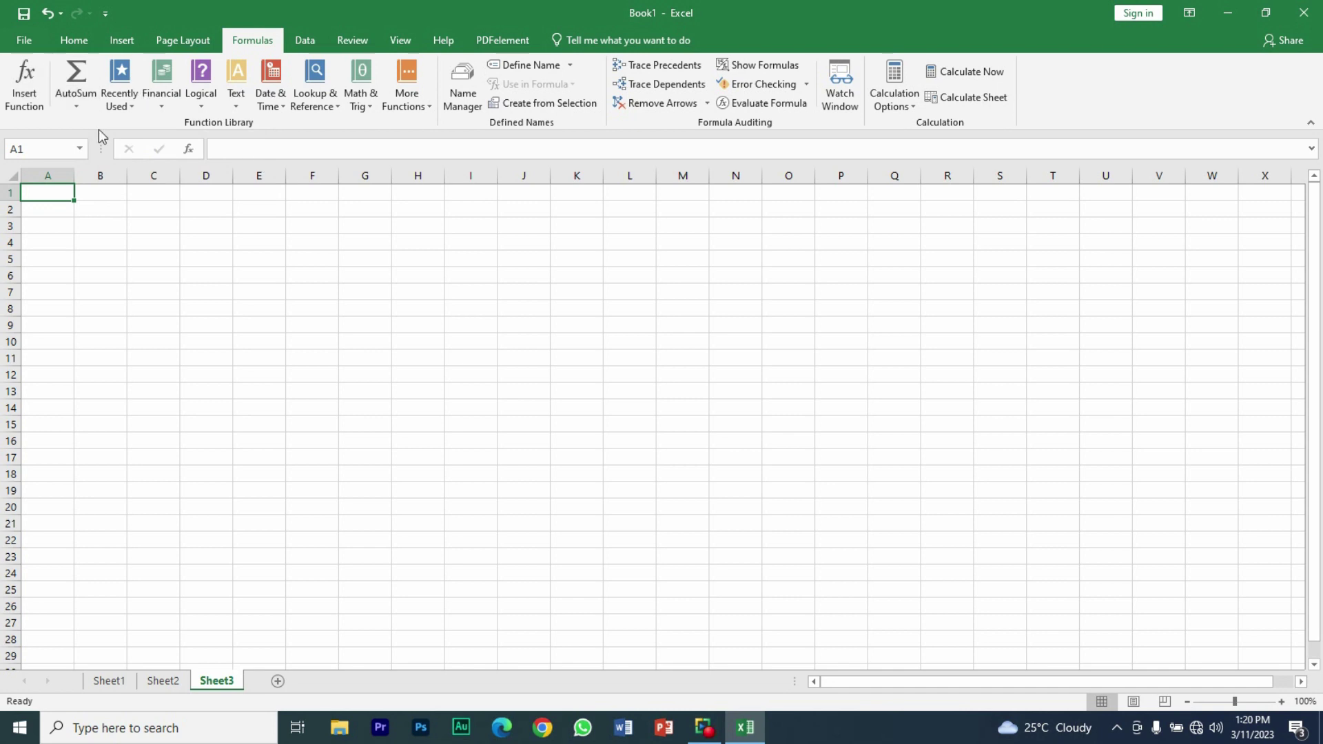
left_click(71, 106)
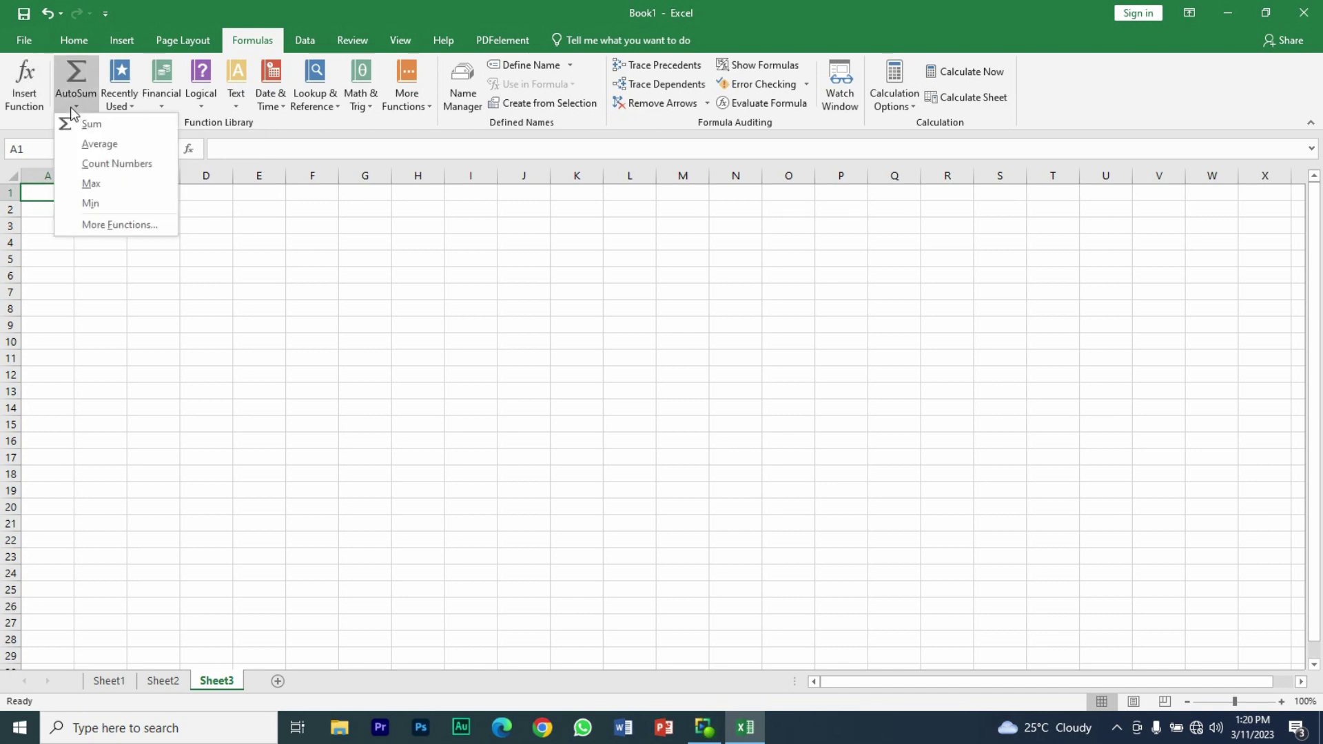
left_click(133, 105)
left_click(157, 109)
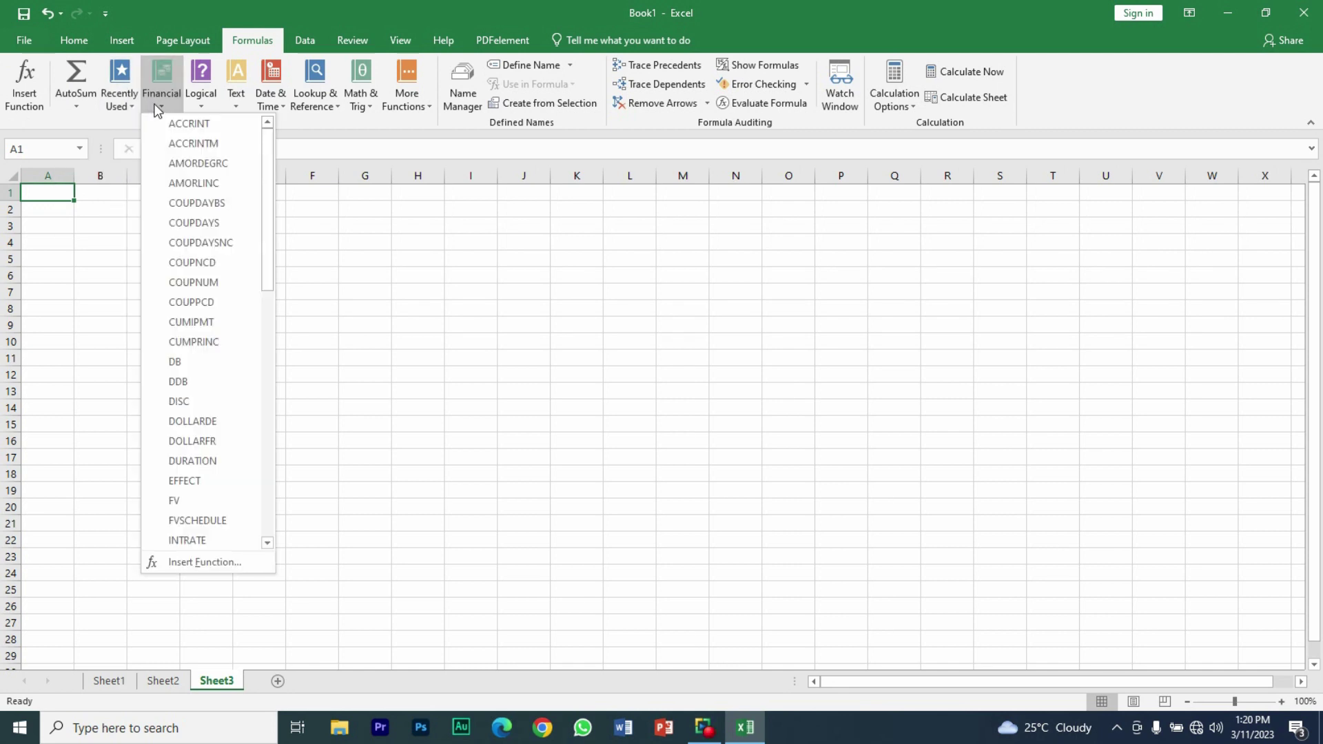
left_click(197, 105)
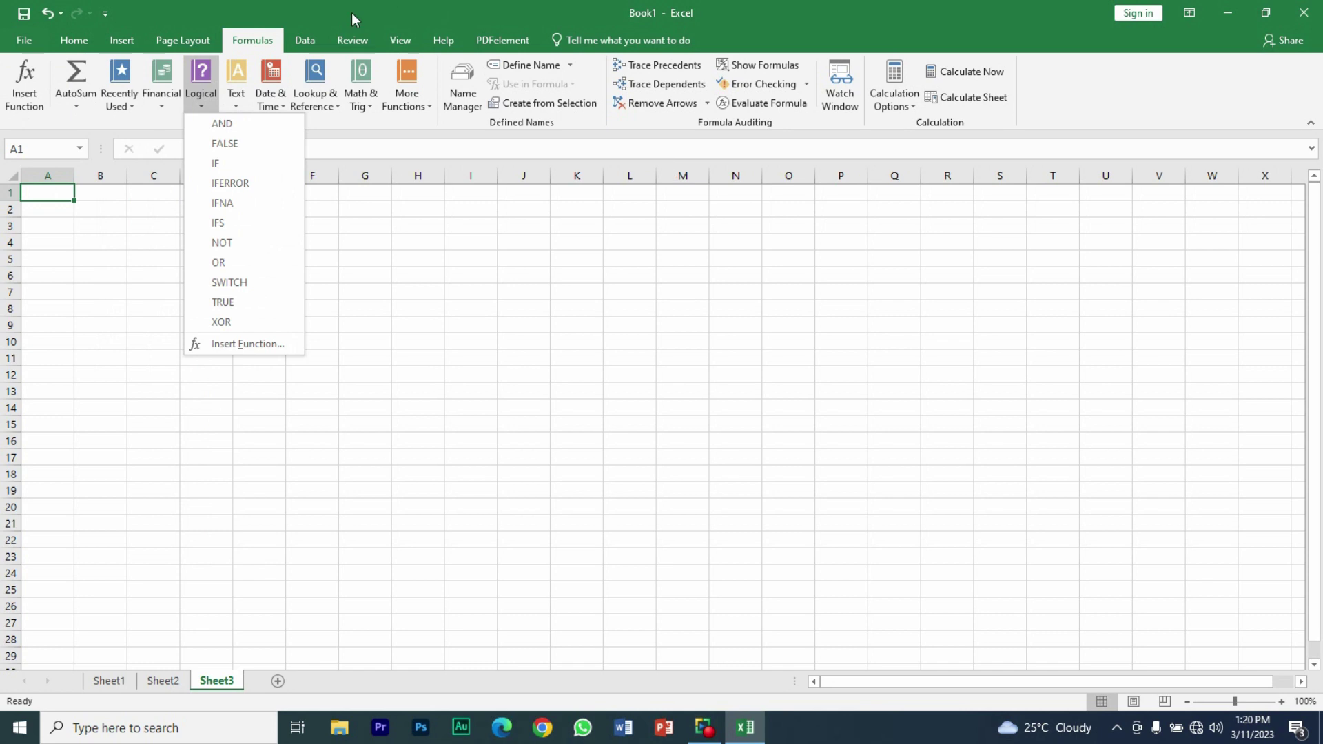
left_click(201, 42)
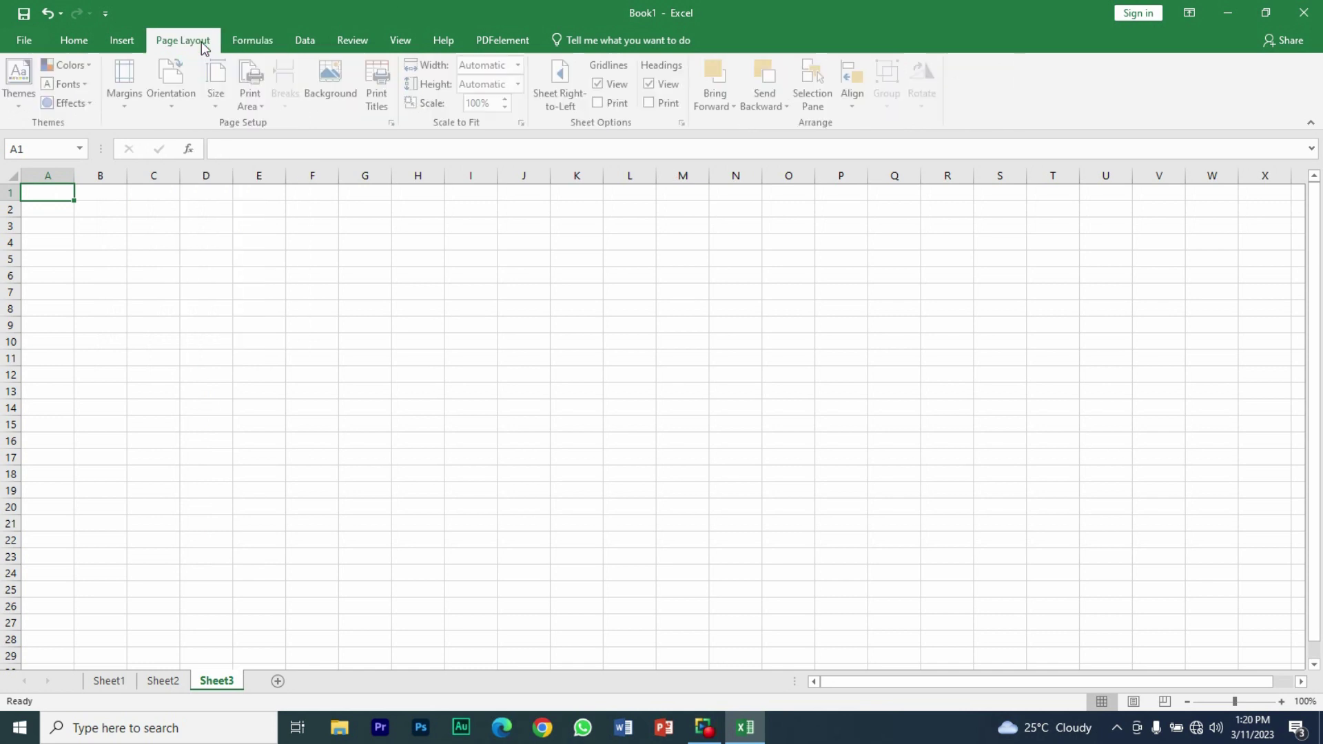
left_click(120, 45)
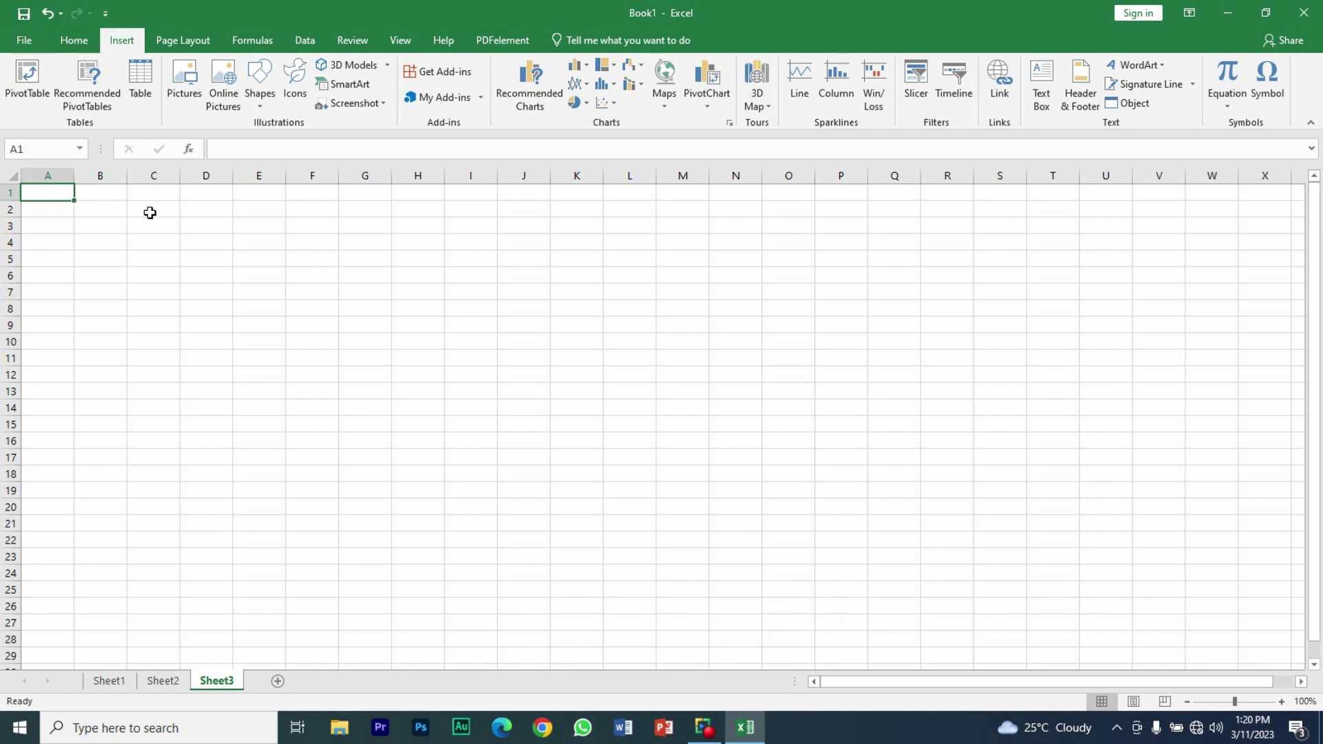
left_click(140, 213)
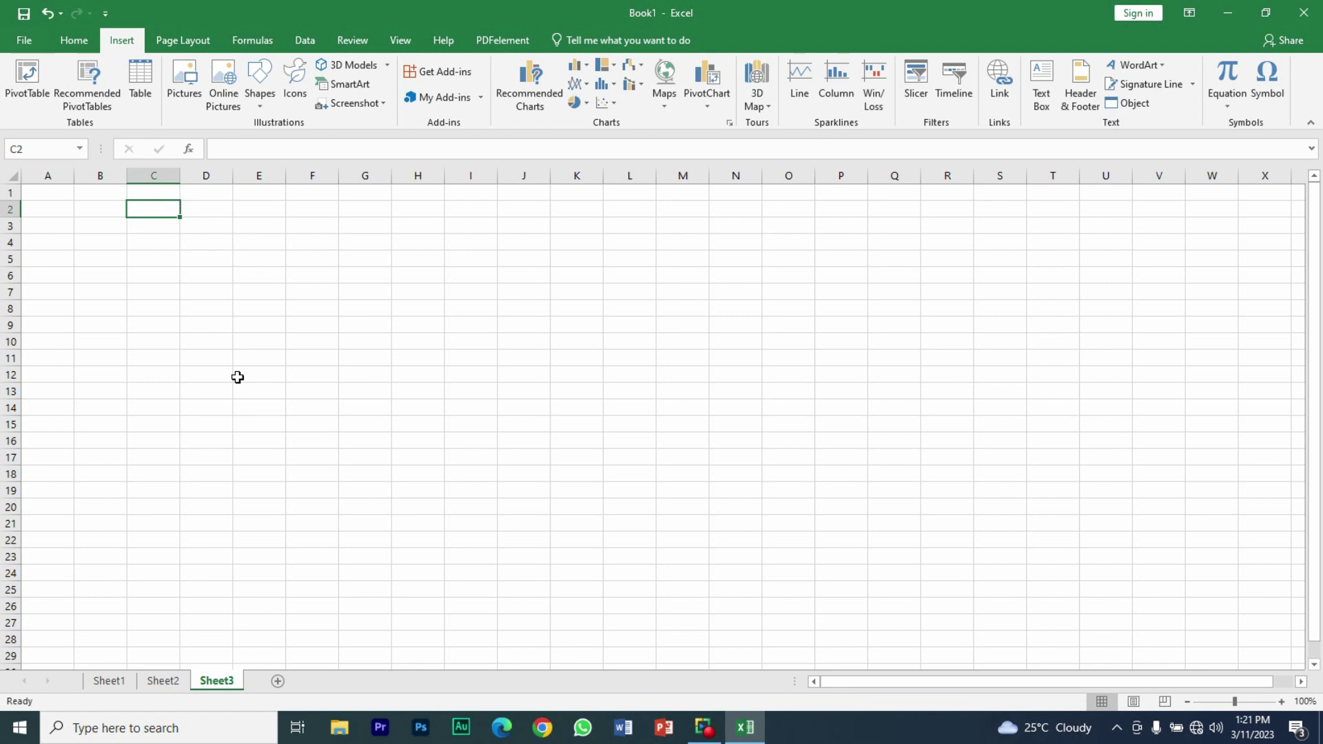
Enter the headers S/N, Name and Age across C2:E2
type("S")
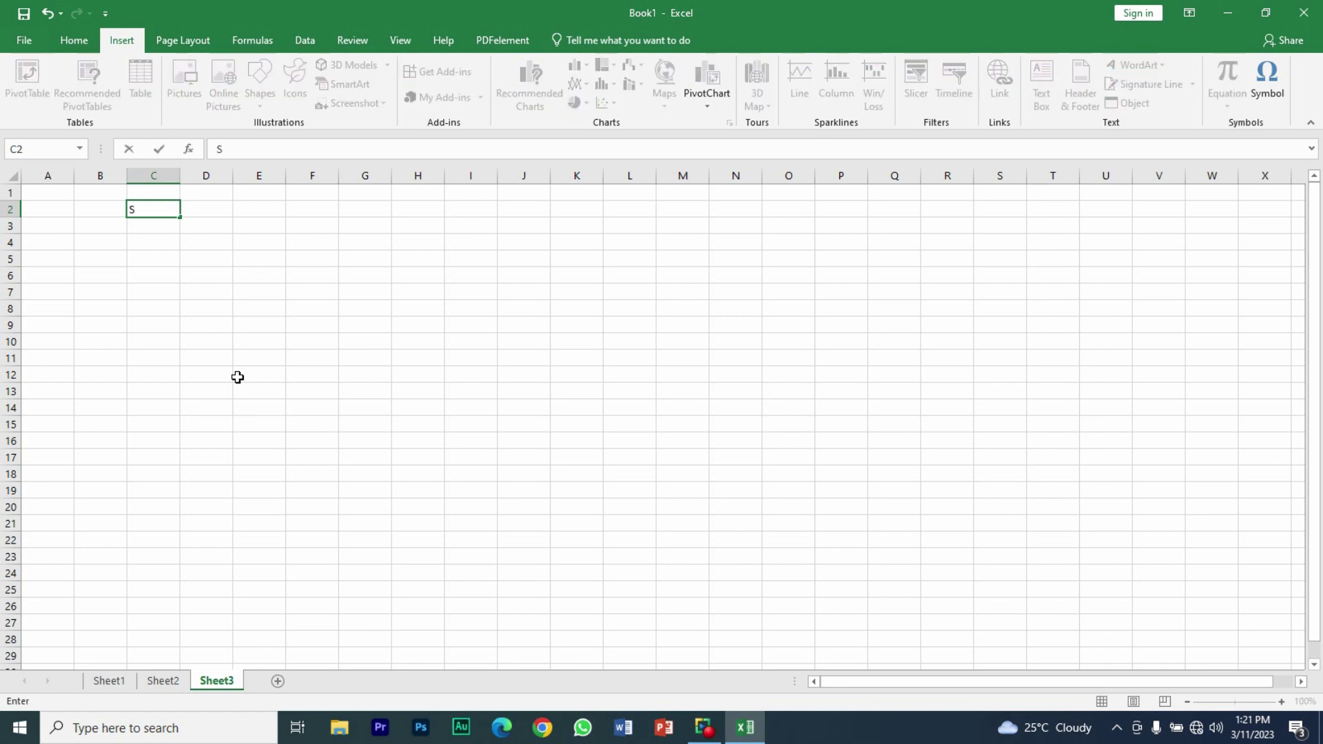
type("/N")
key("Tab")
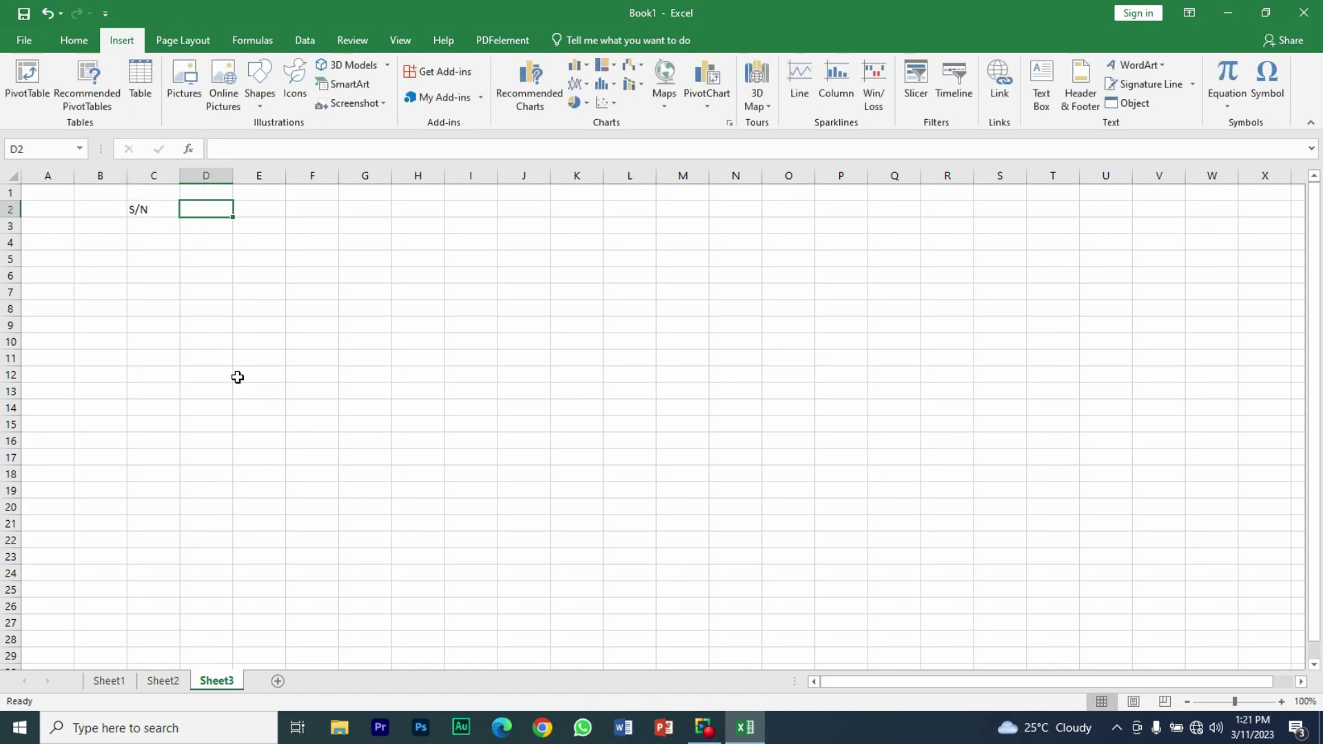
type("Name")
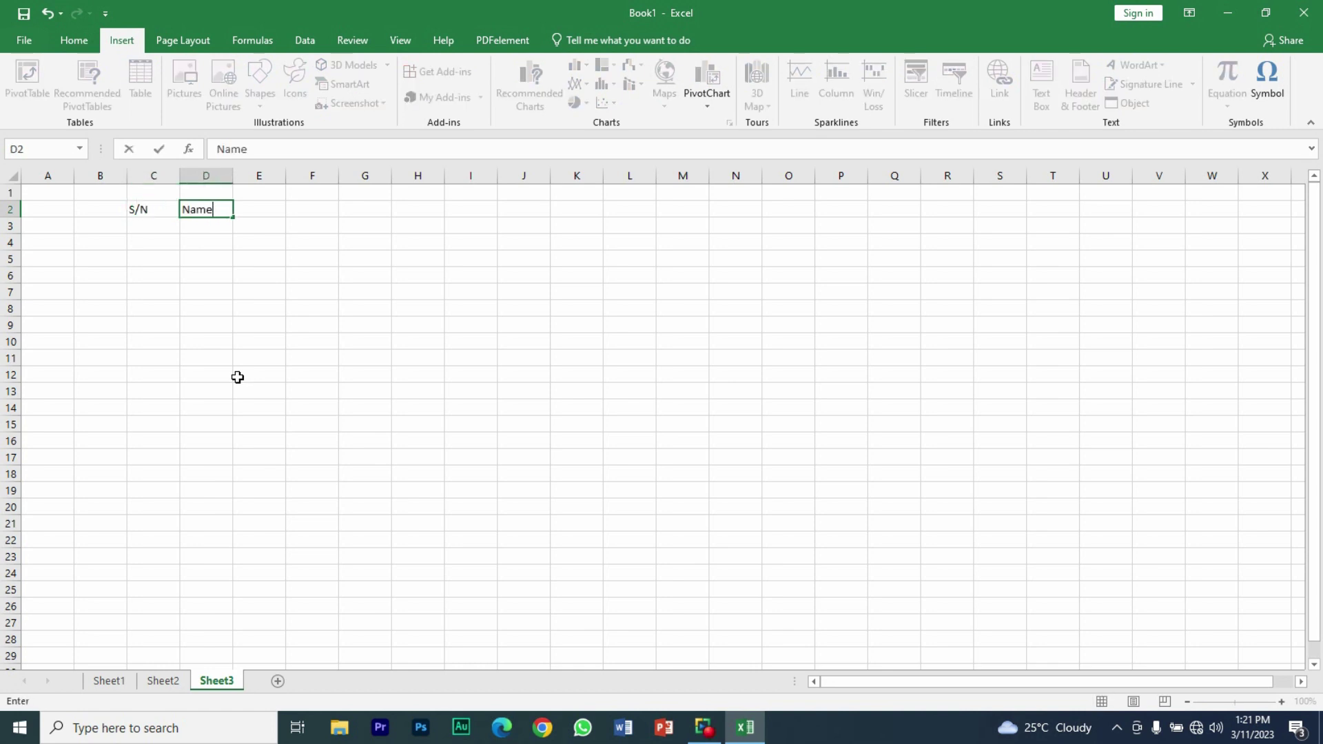
key("Tab")
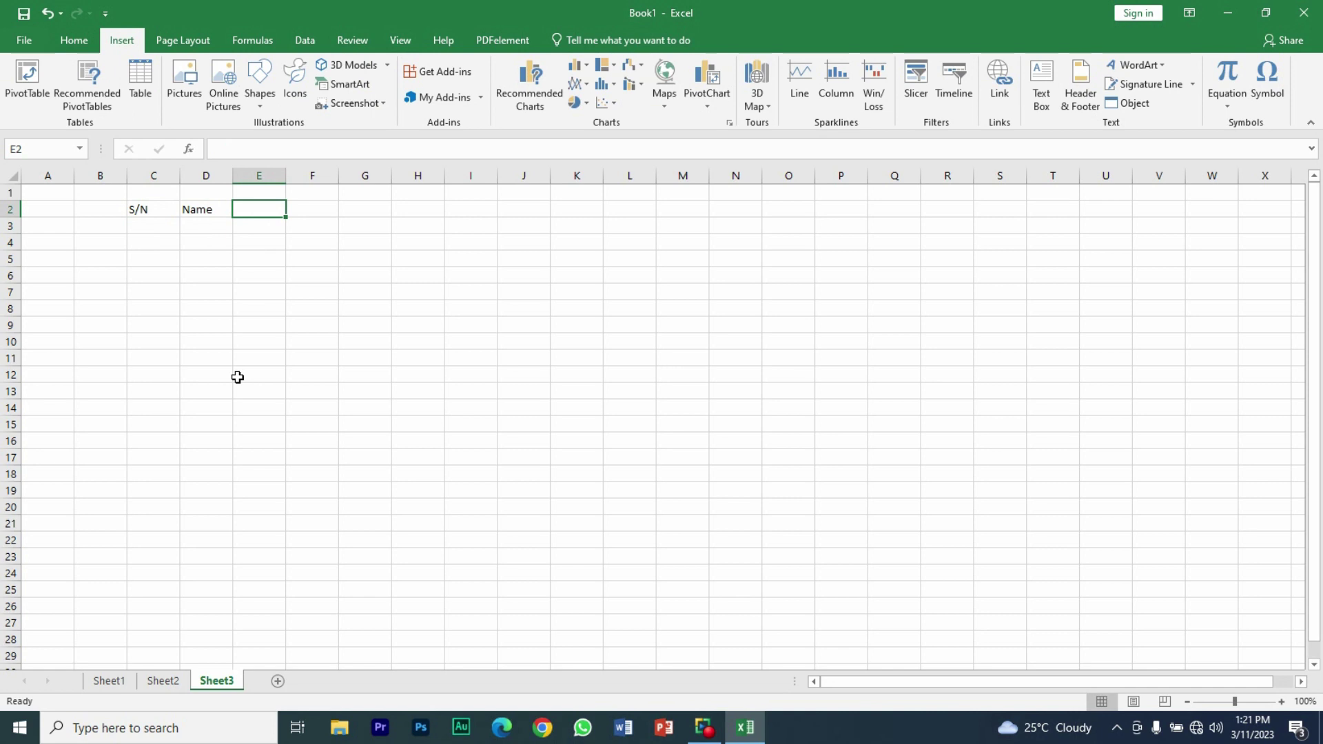
type("Age")
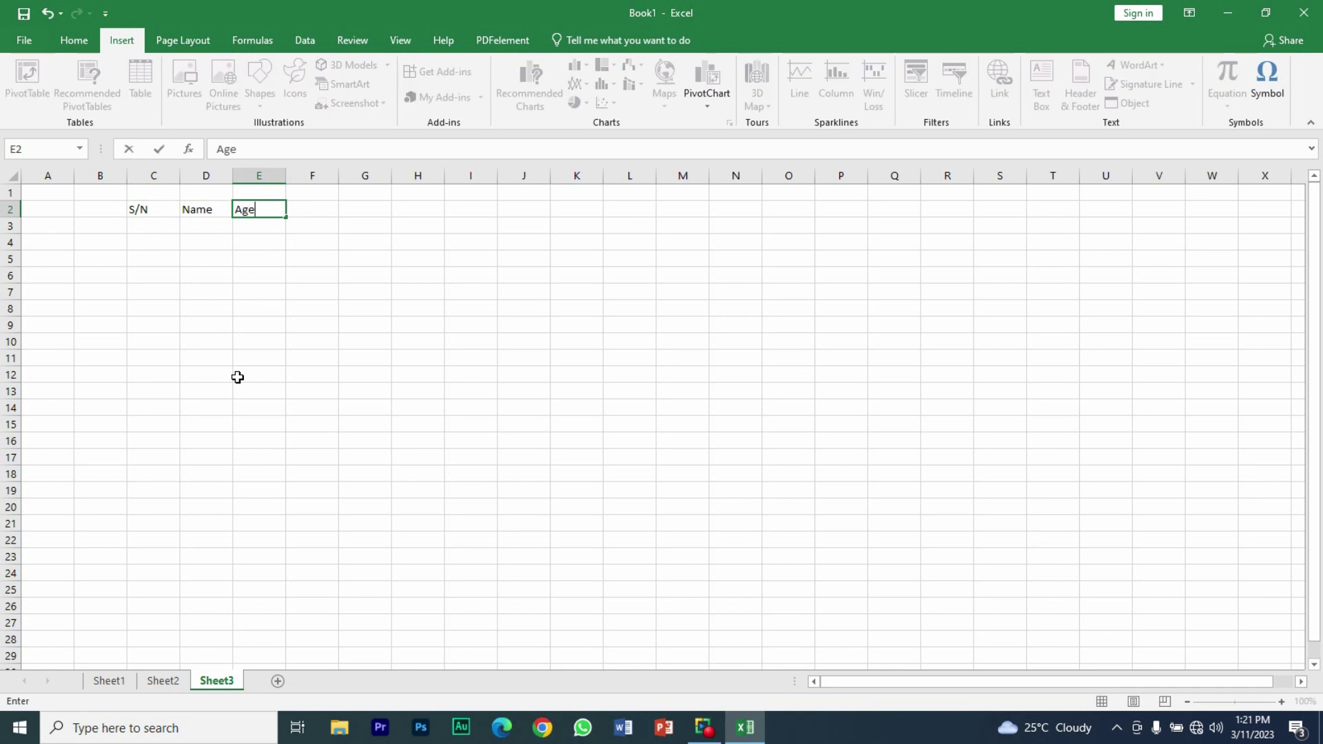
Enter serial numbers 1, 2, 3, 4 and 5 down C3:C7
left_click(158, 227)
type("1")
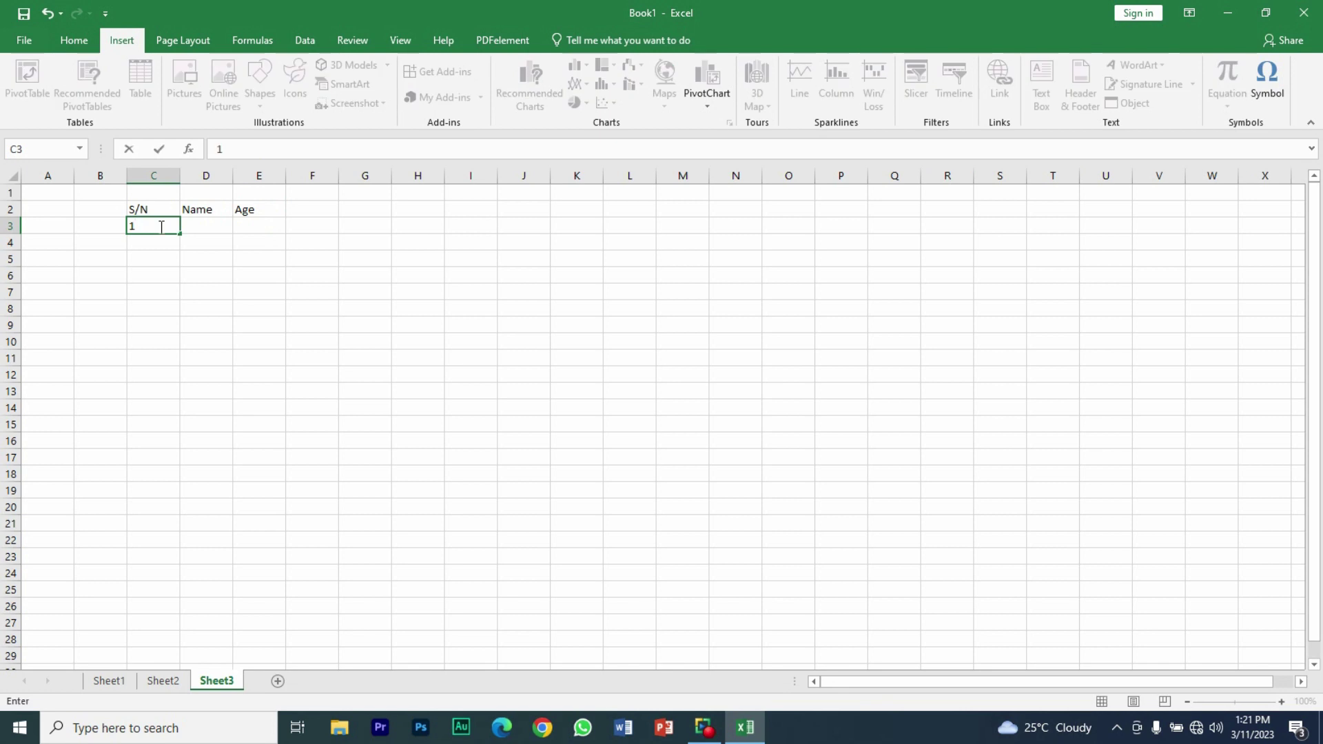
left_click(163, 243)
type("2")
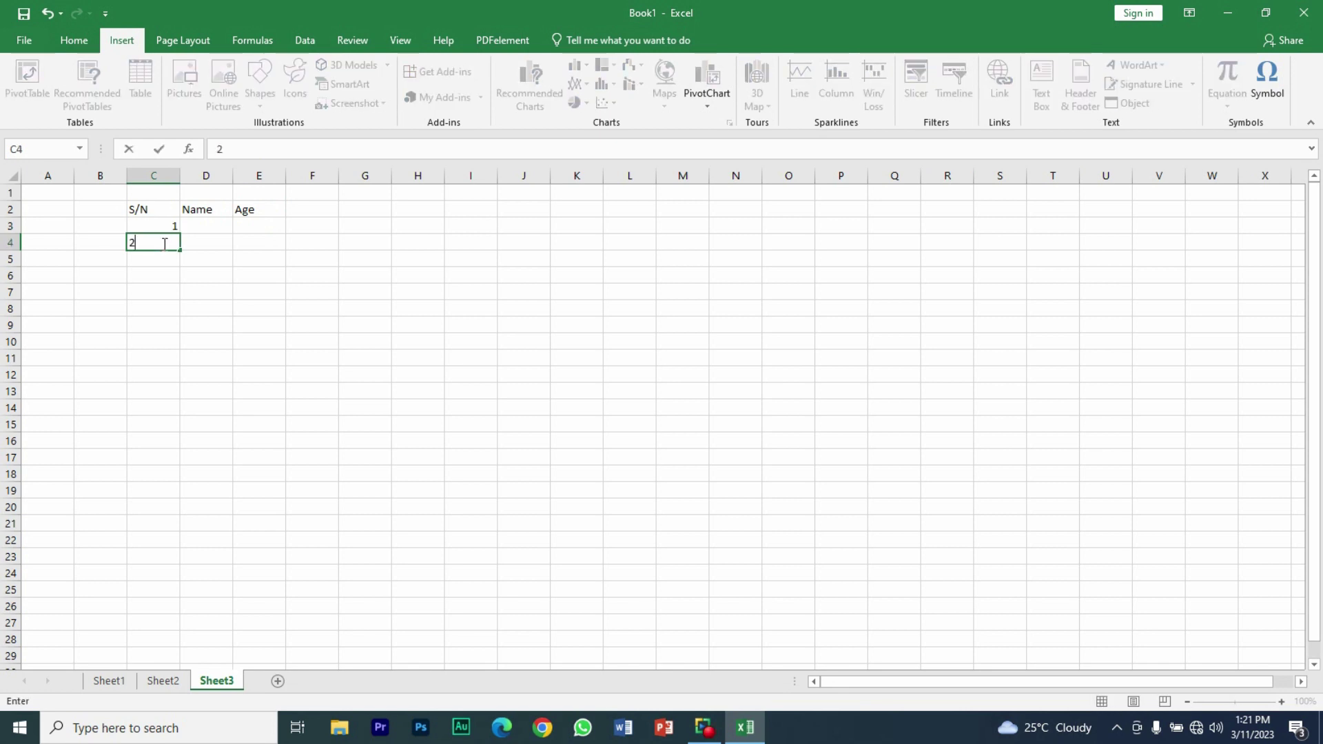
left_click(169, 261)
type("3")
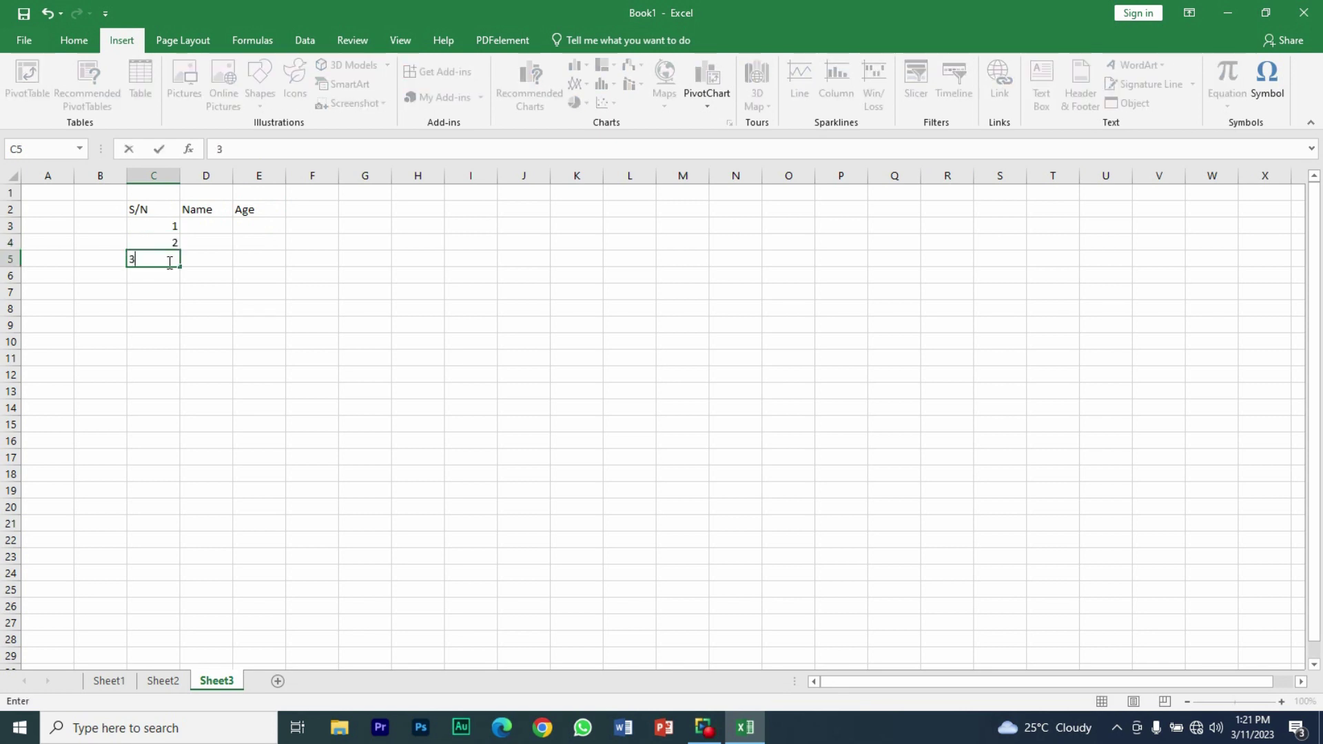
left_click(171, 278)
type("4")
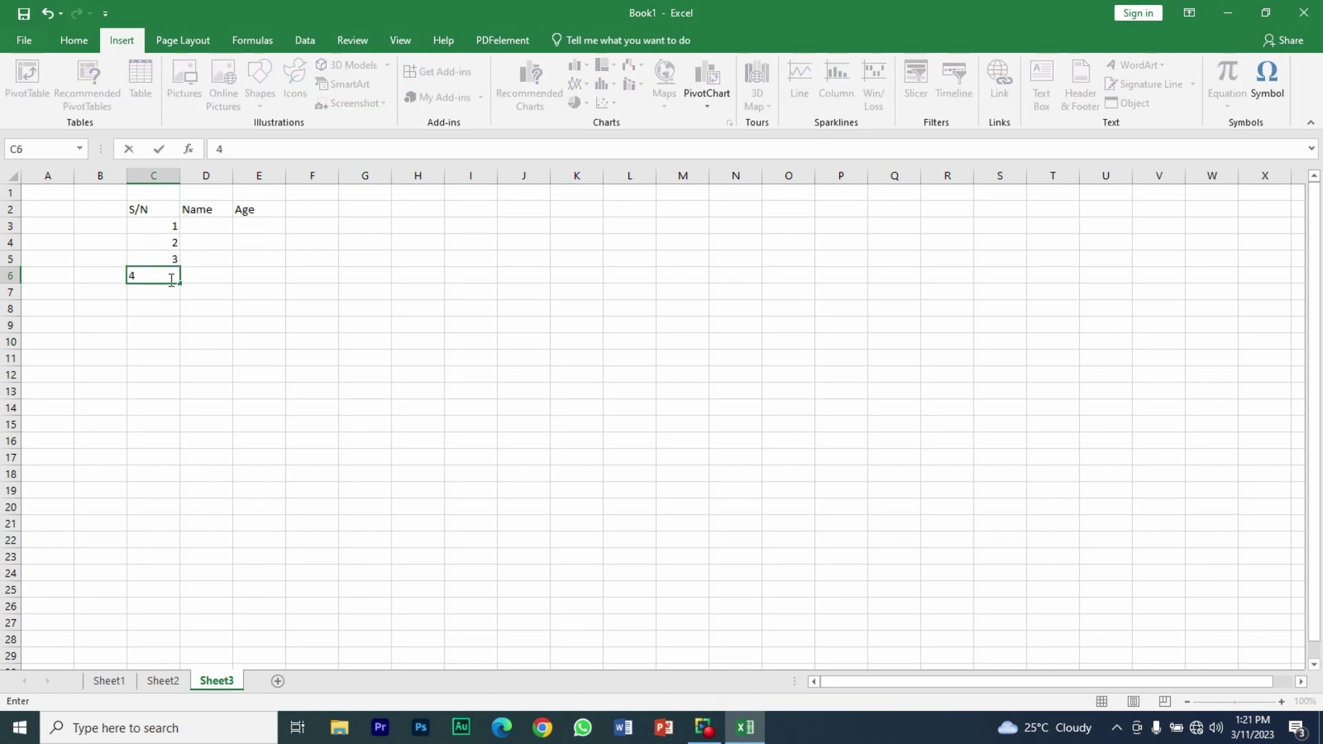
left_click(171, 292)
type("5")
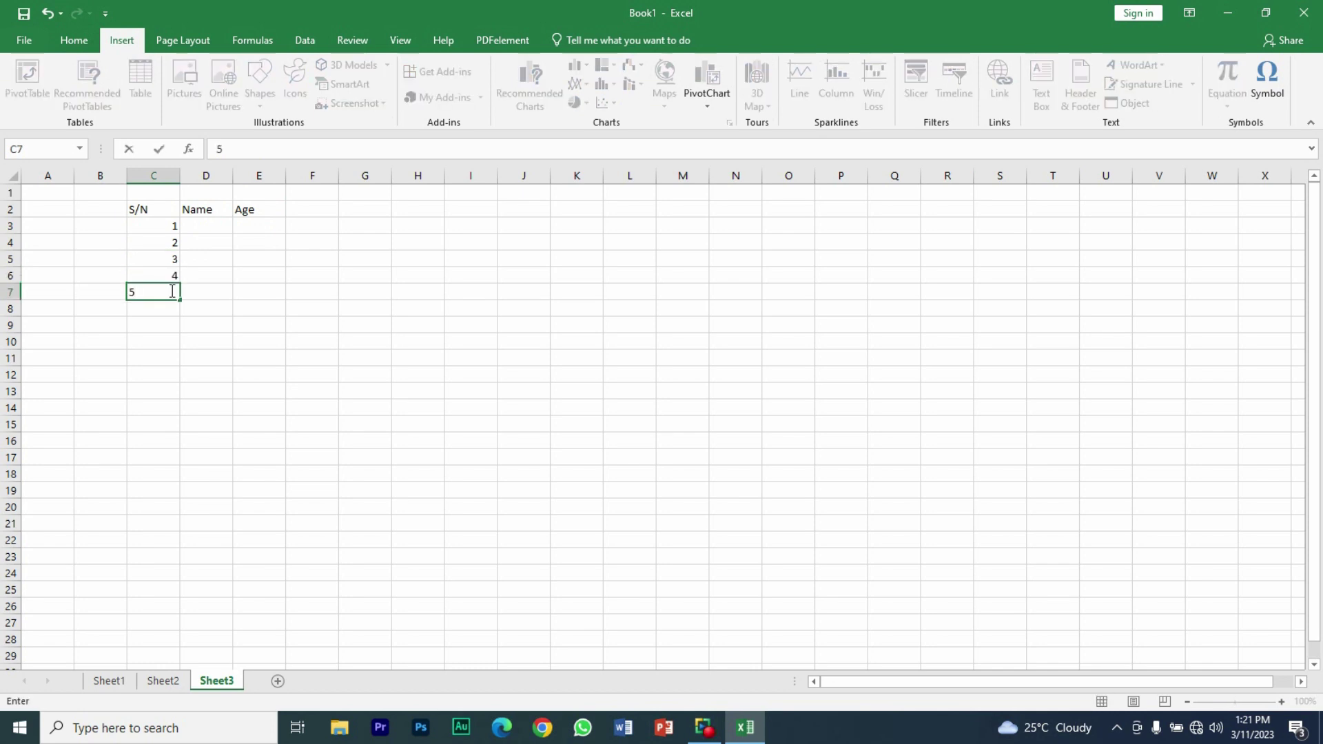
left_click(211, 228)
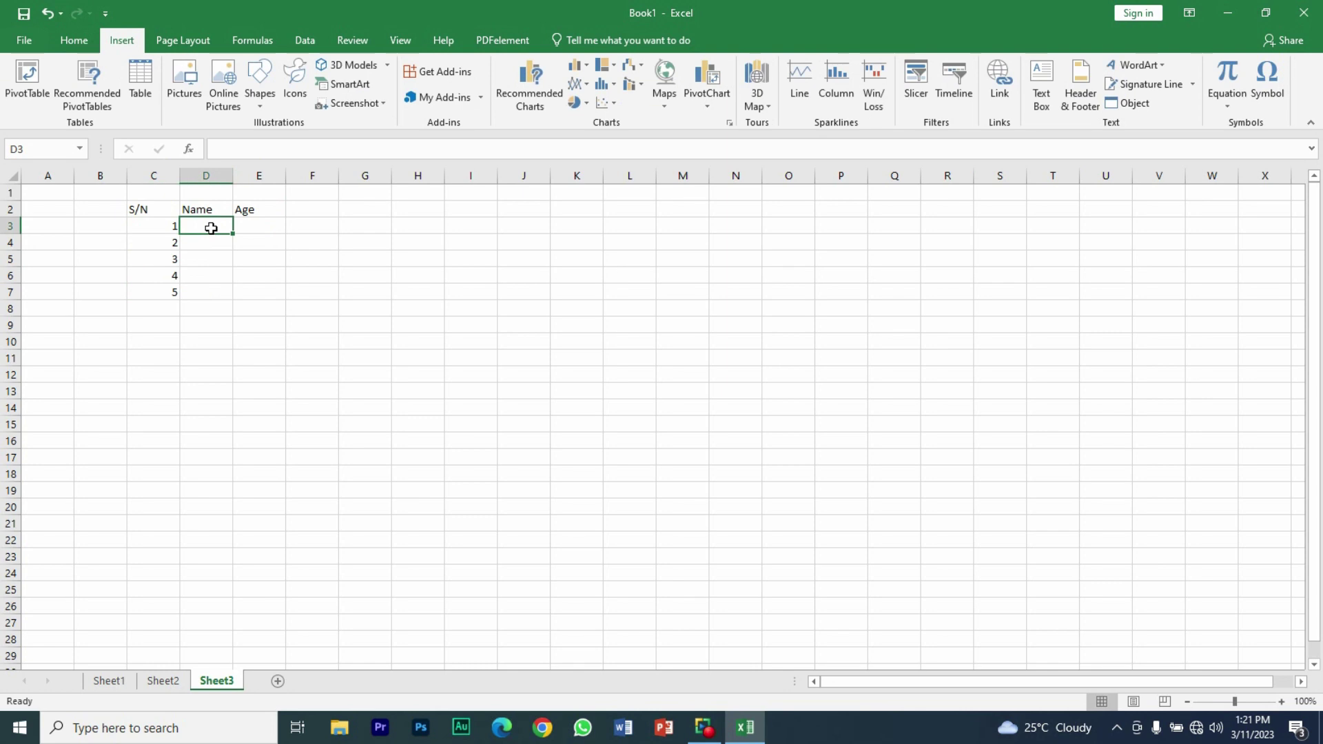
Type Boy 1, Boy 2, Boy 3 and Girl 1 down D3:D6, beginning Girl 2 in D7
type("Boy")
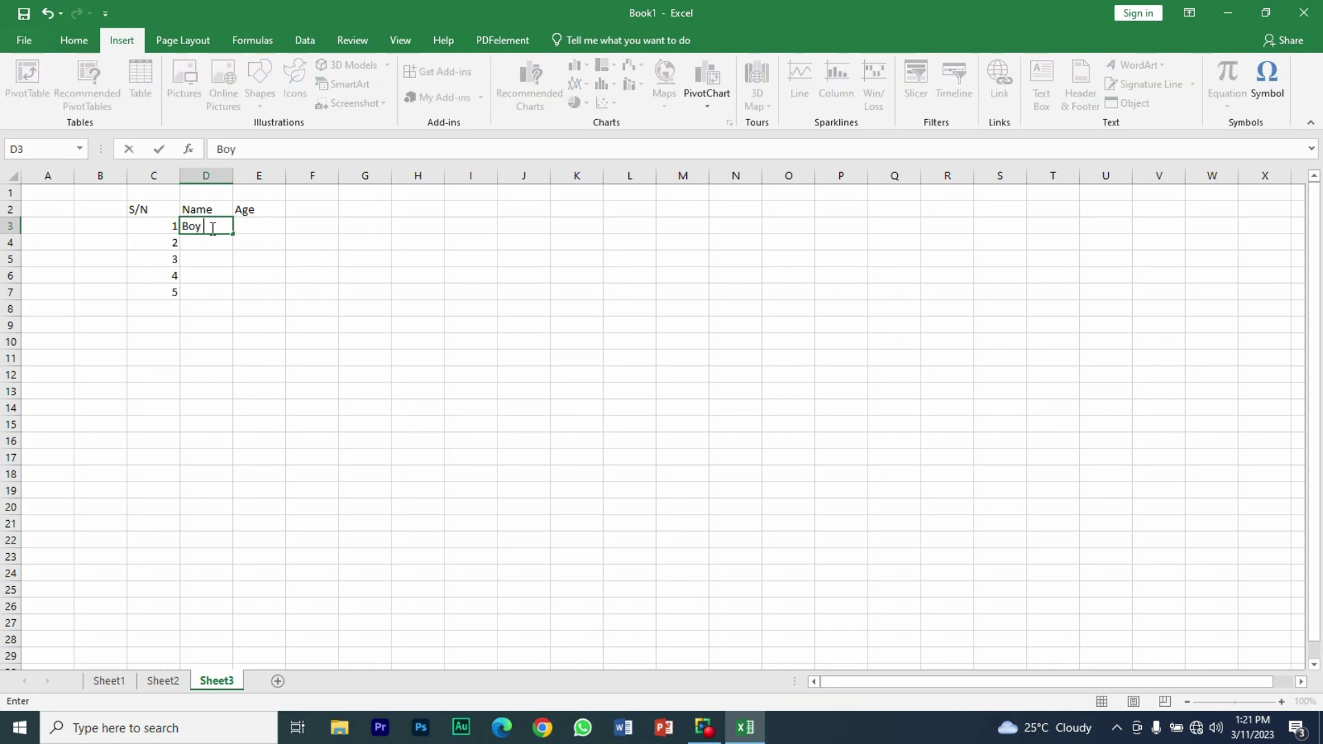
type(" 1")
key("Return")
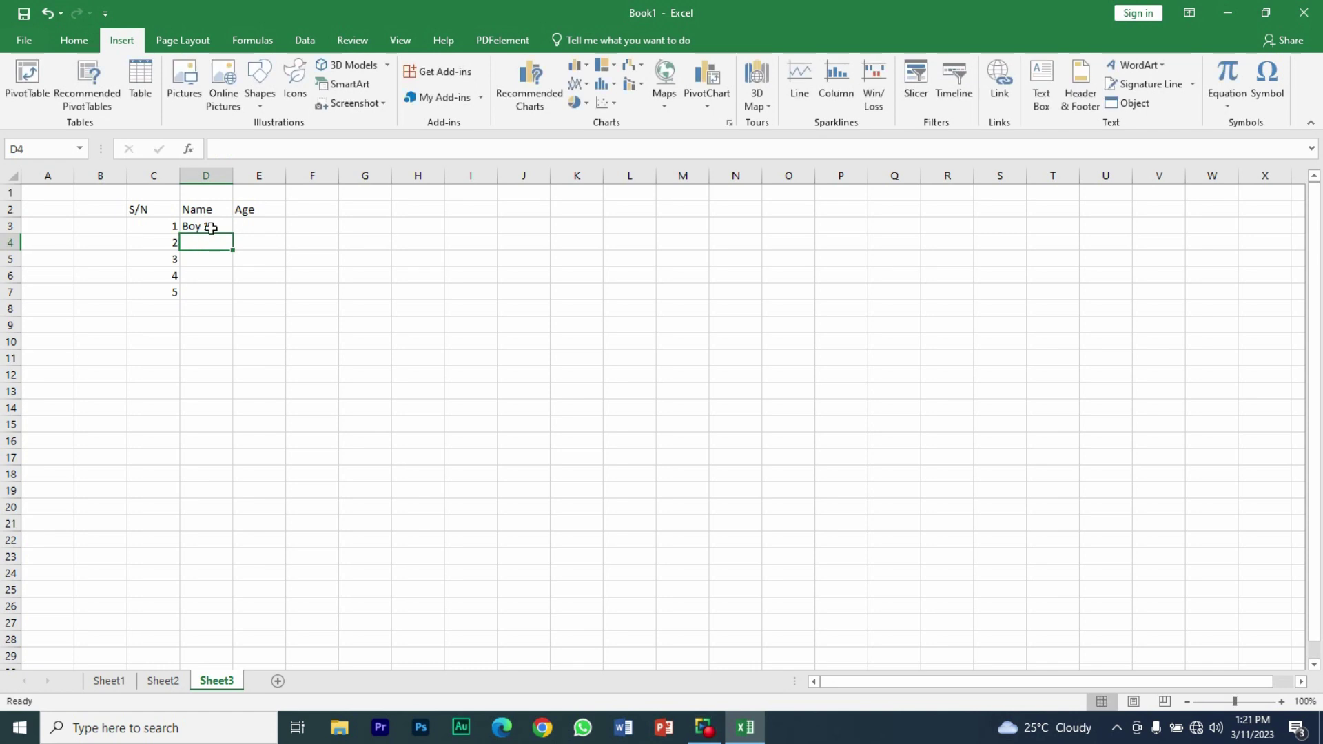
type("Bo")
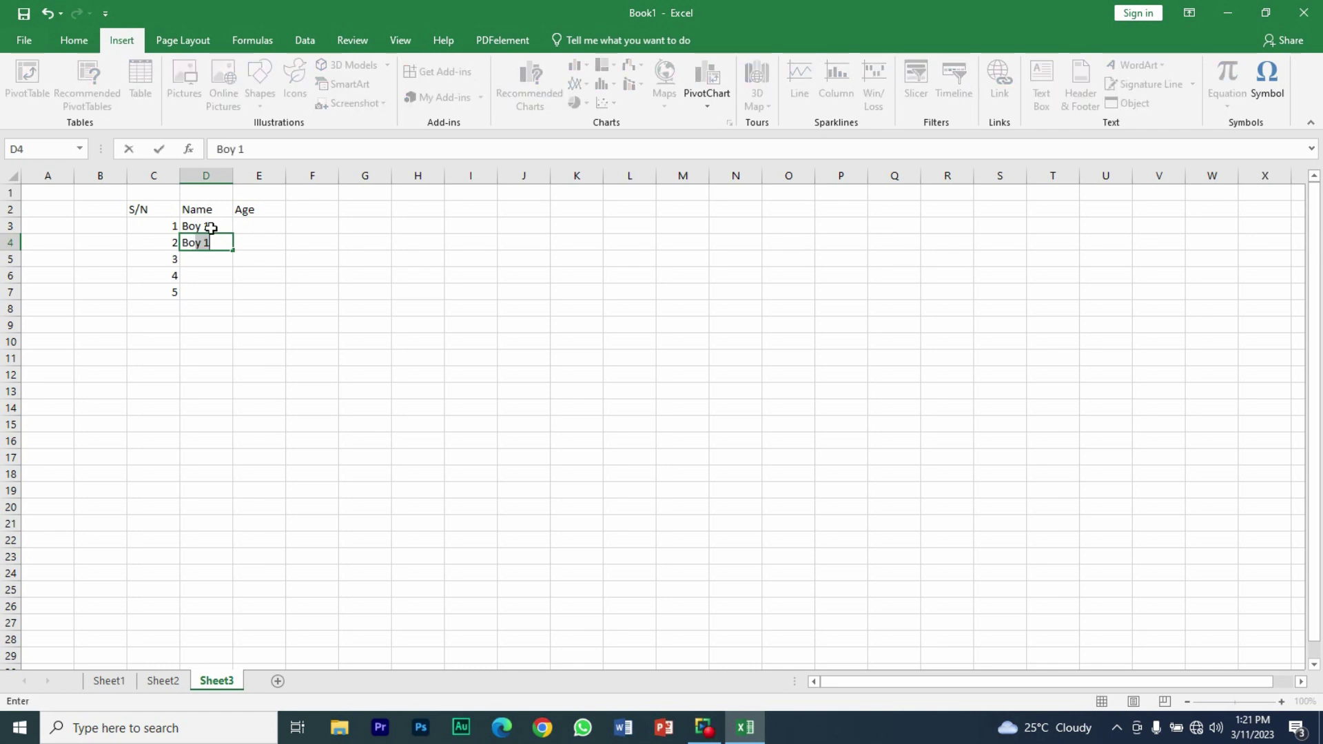
type("y 2")
key("Return")
type("B")
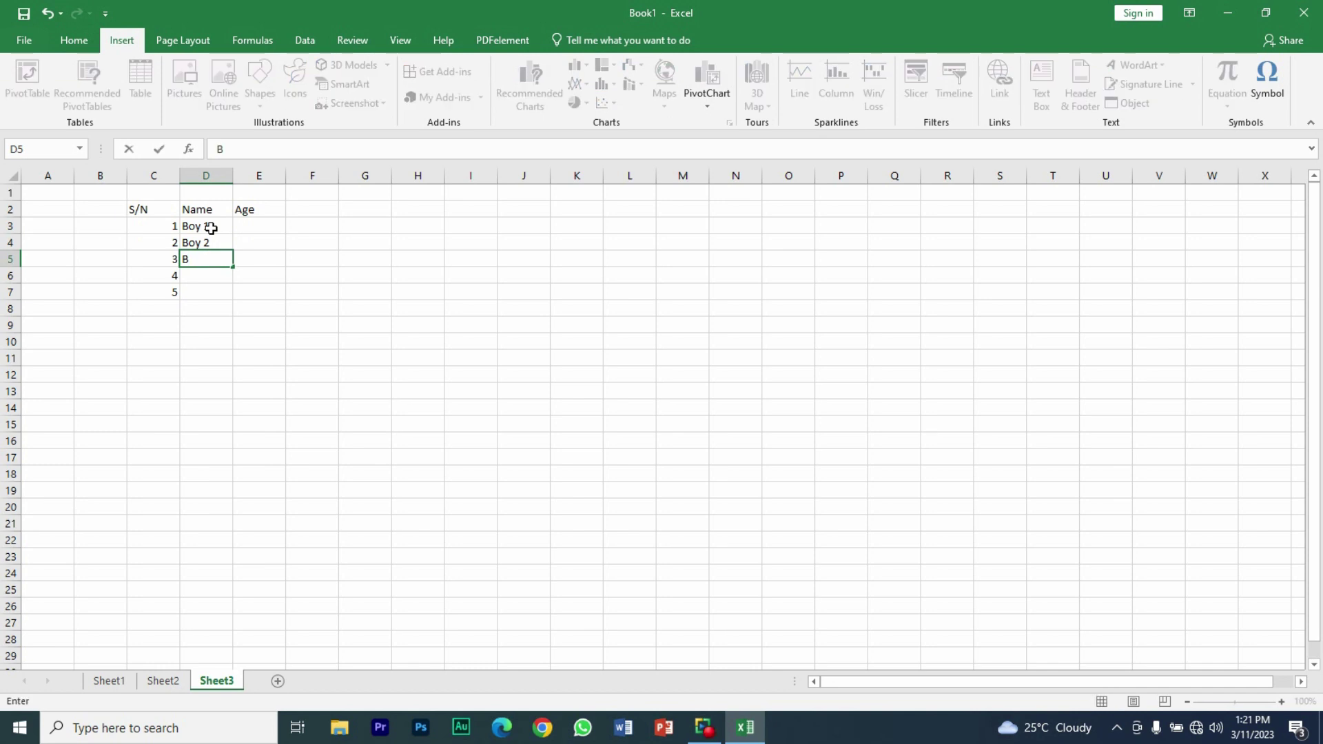
type("oy 3")
key("Return")
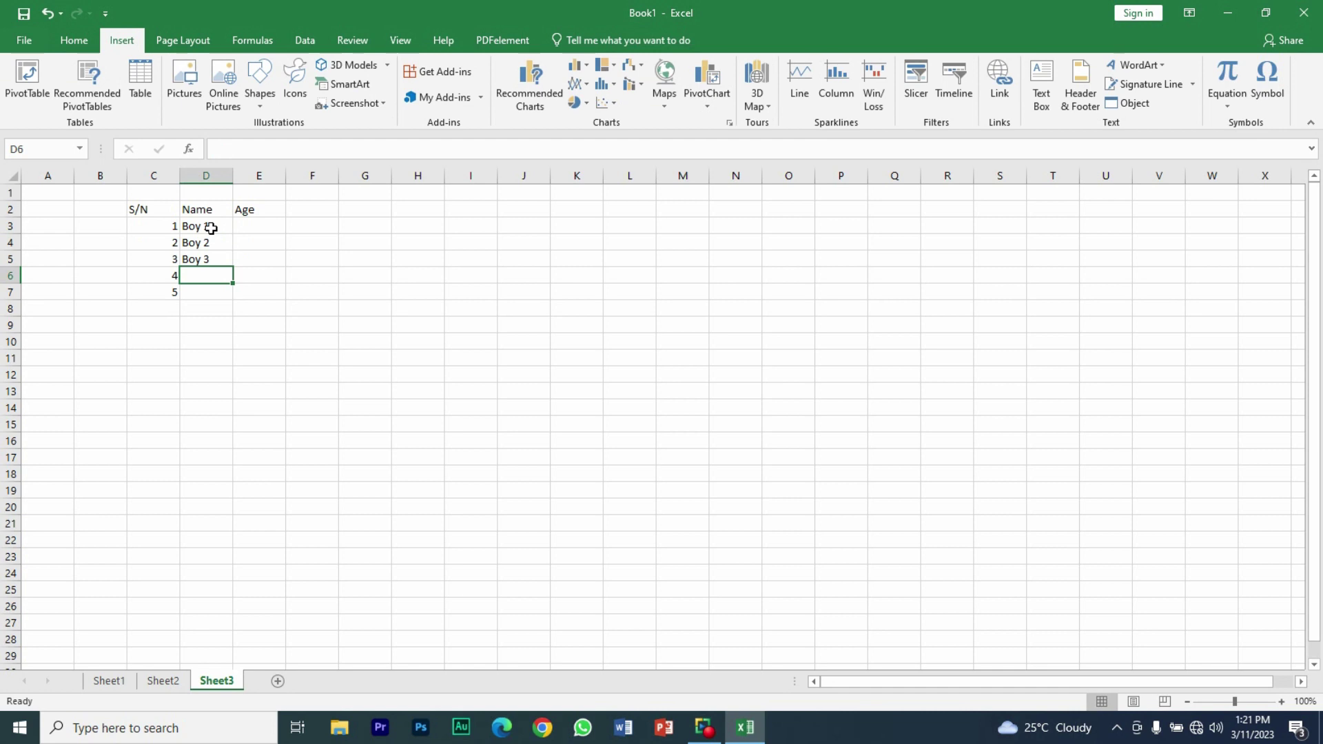
type("Girl ")
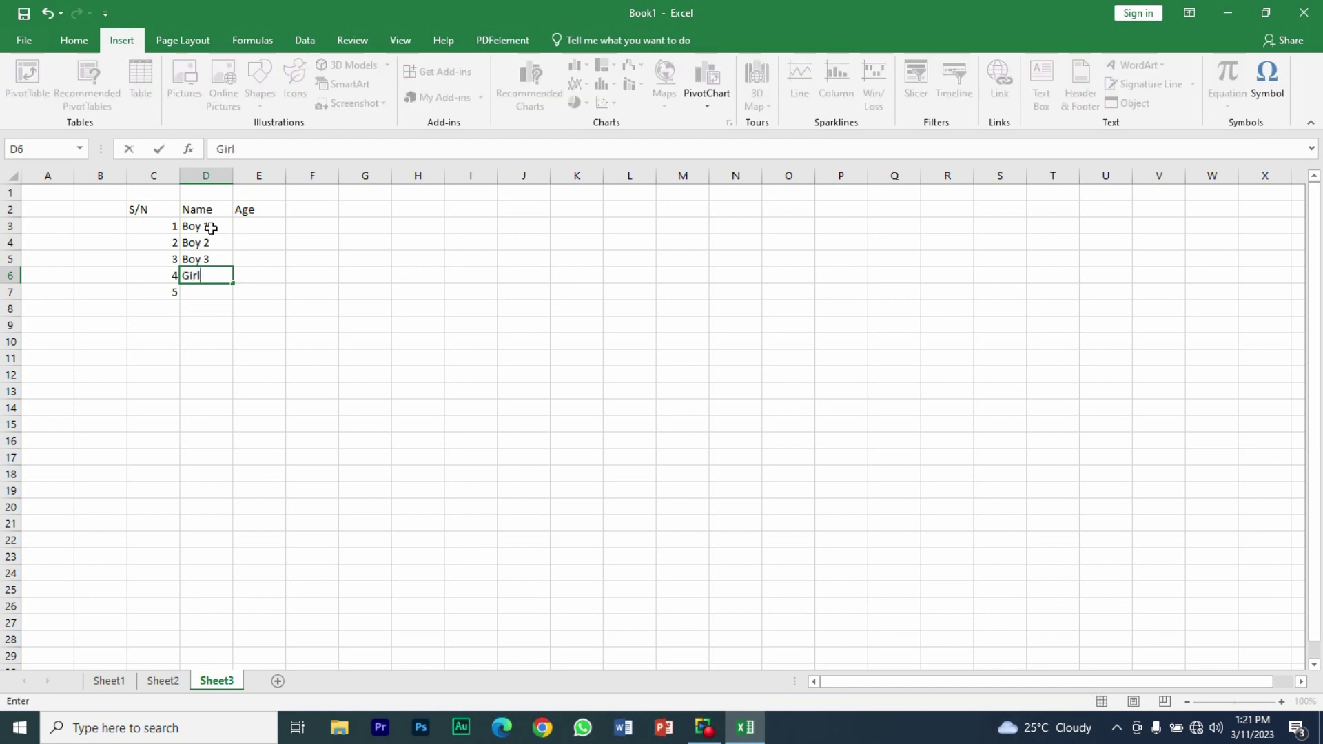
type("1")
key("Return")
type("G")
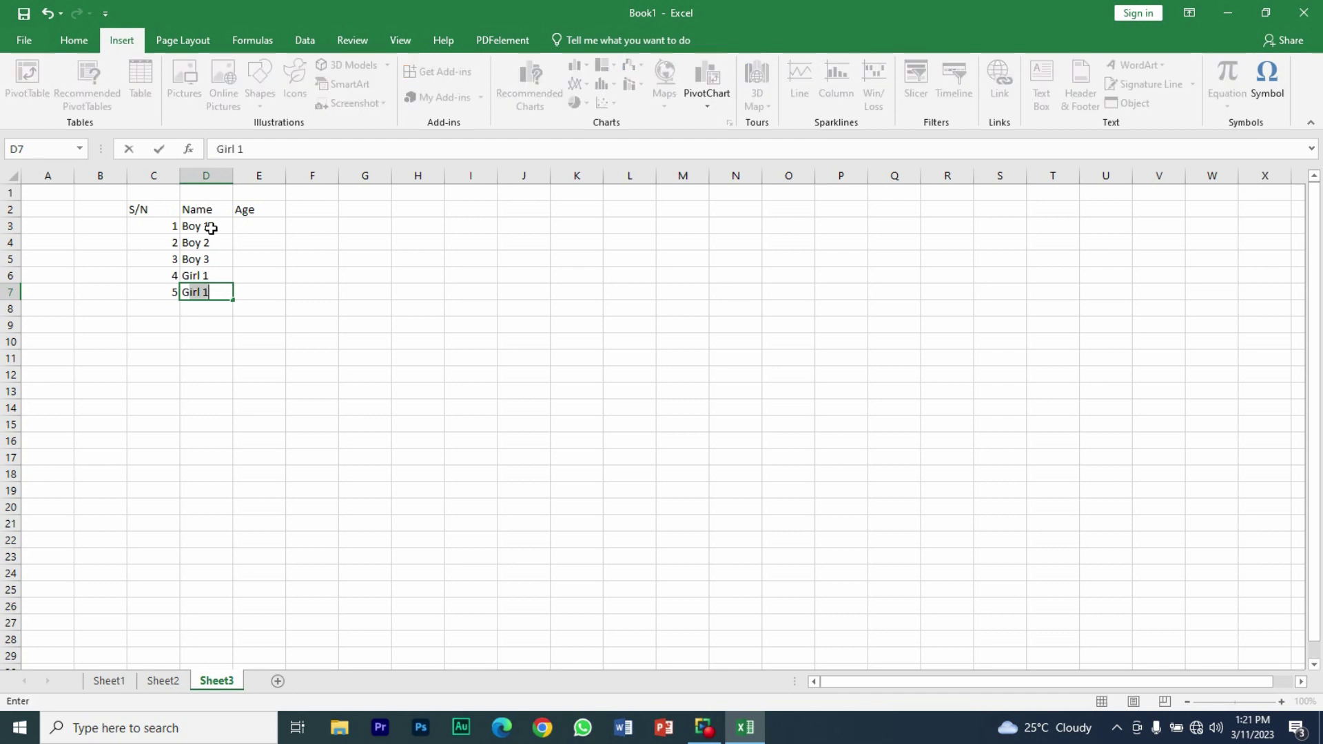
type("irl ")
type("2")
Complete D7 as Girl 2 and enter ages 2, 3, 2, 4, 5 down E3:E7
left_click(261, 226)
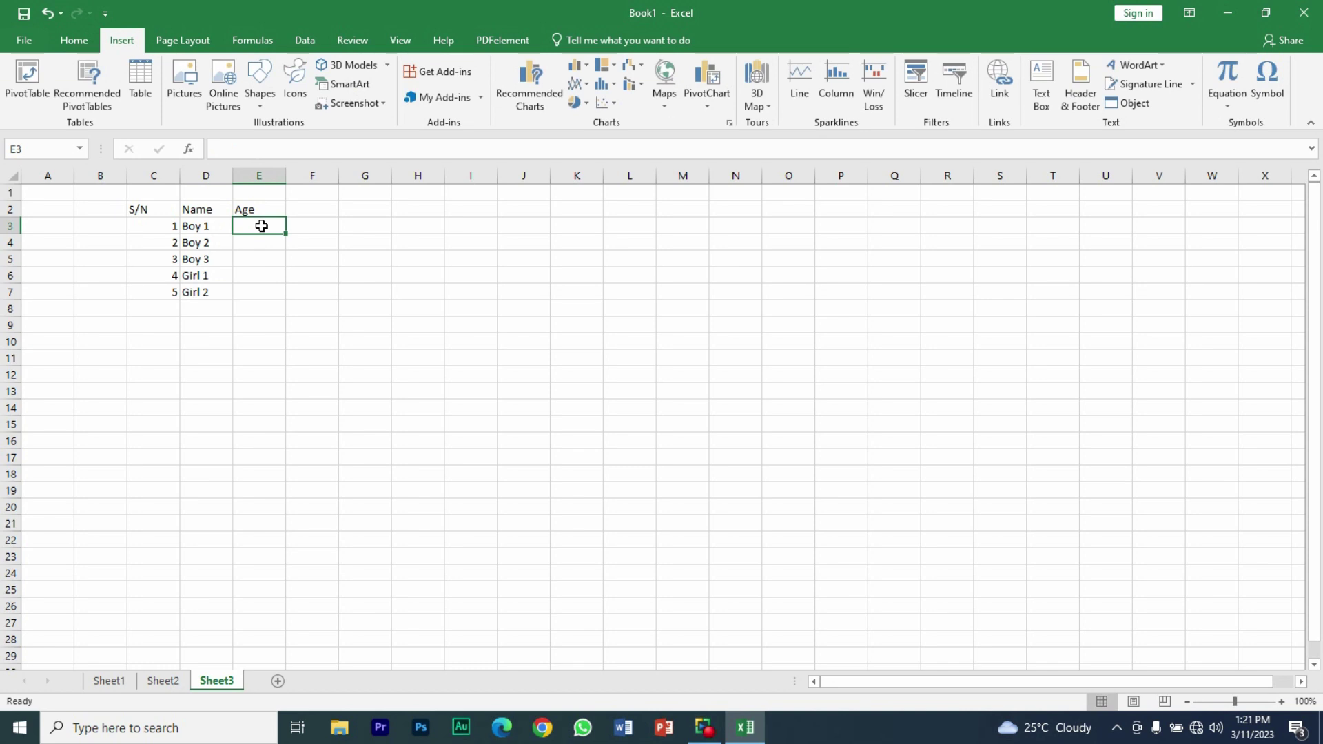
type("2")
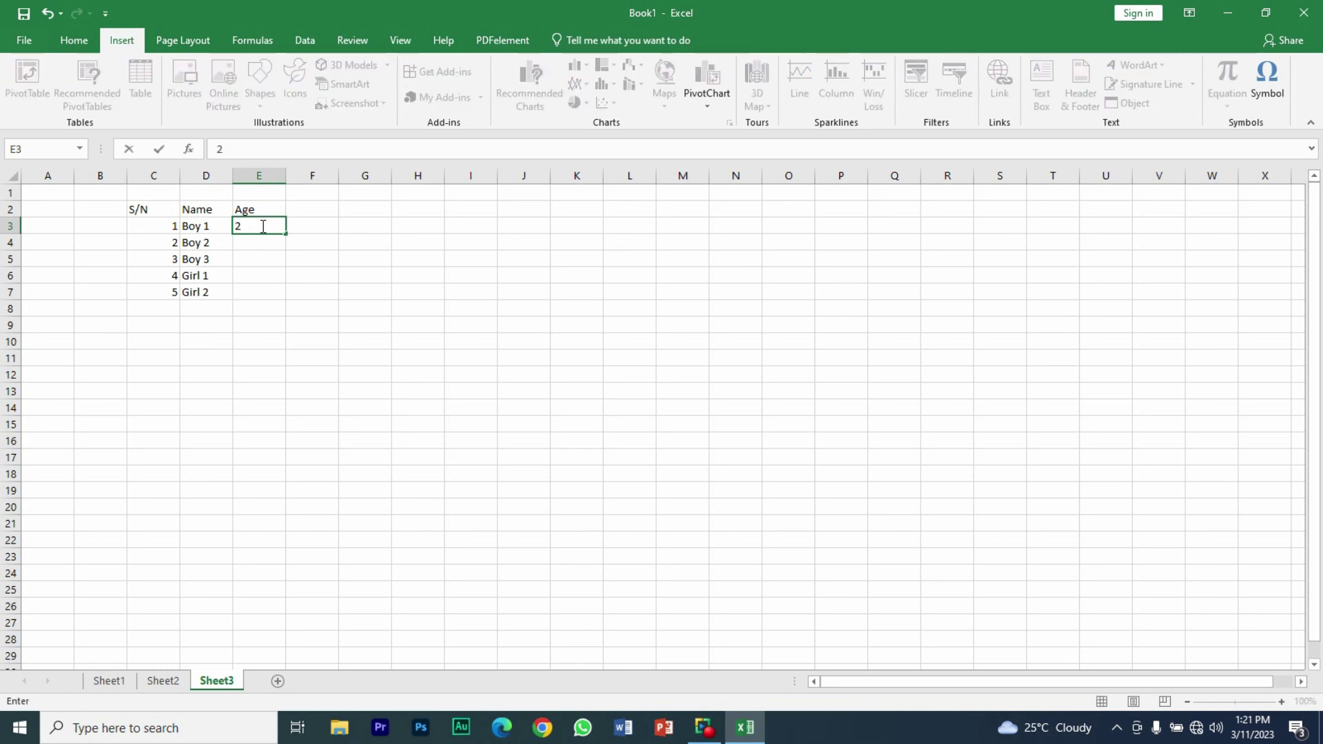
key("Return")
type("3")
key("Return")
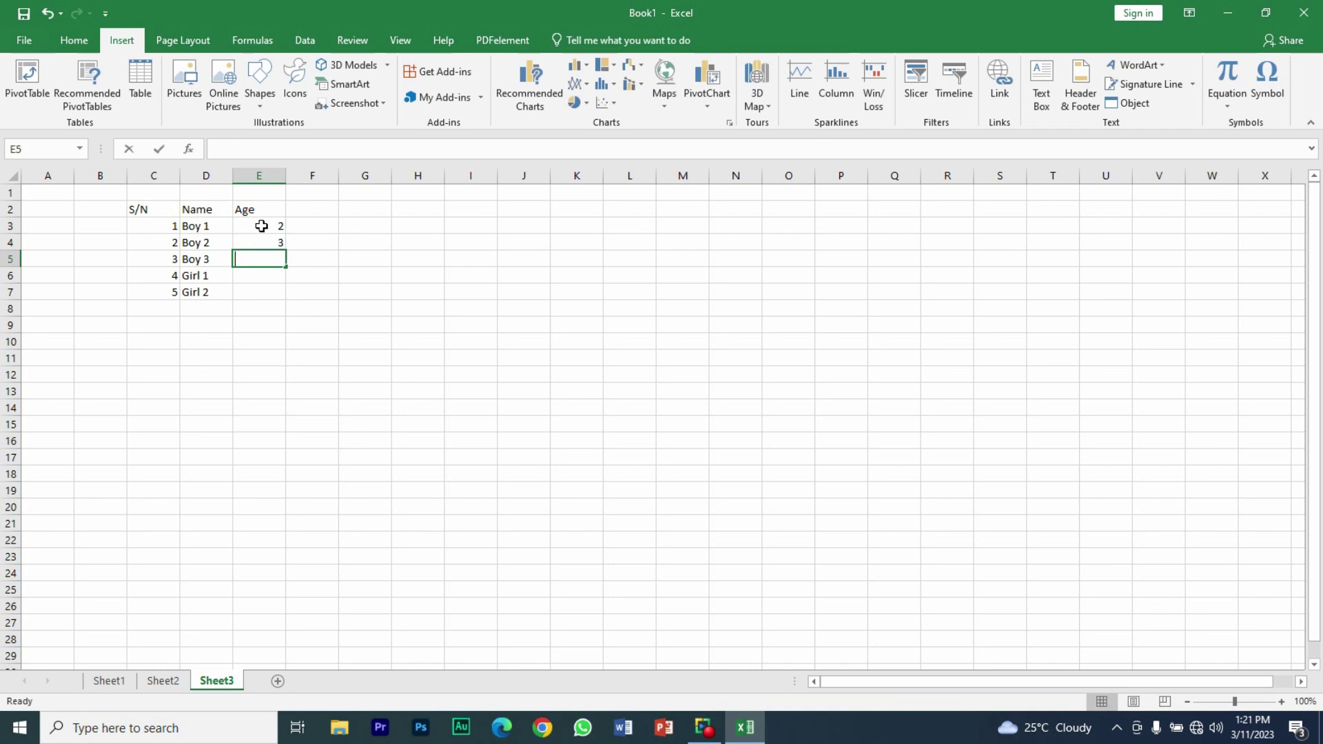
type("2")
key("Return")
type("4")
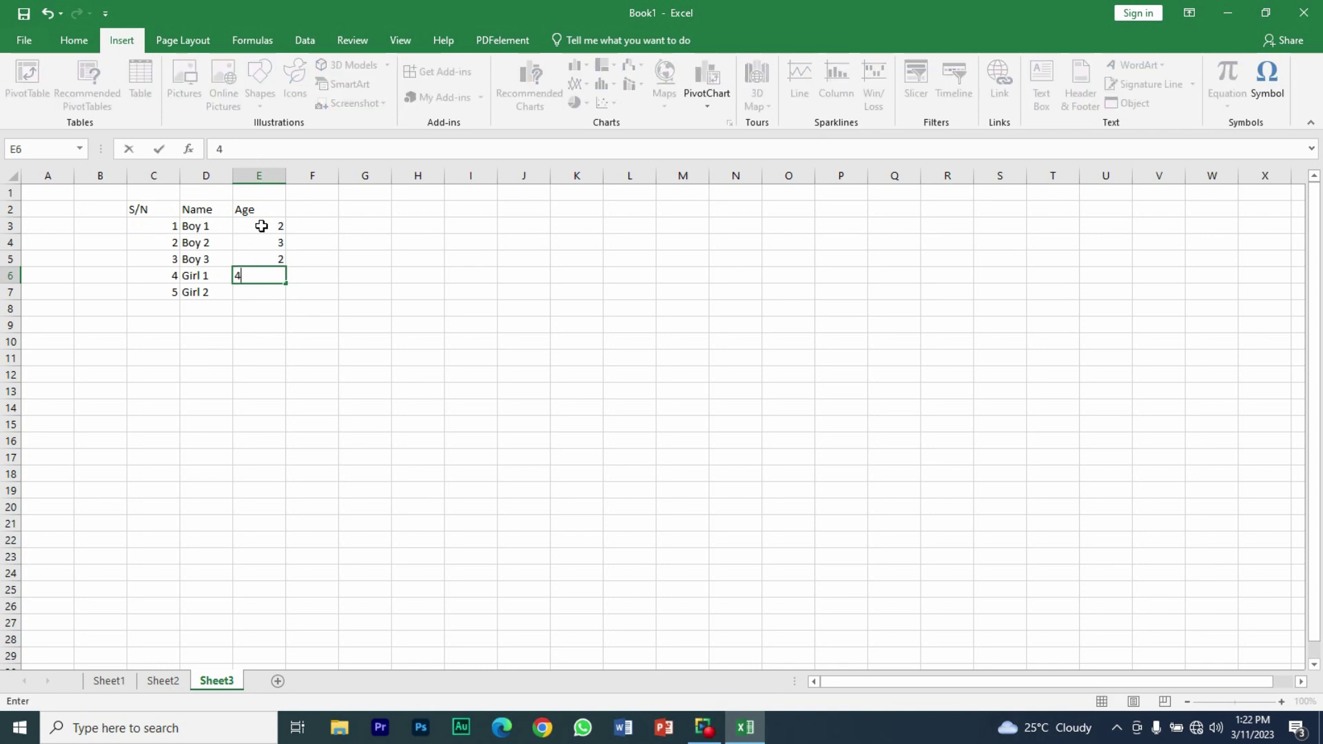
key("Return")
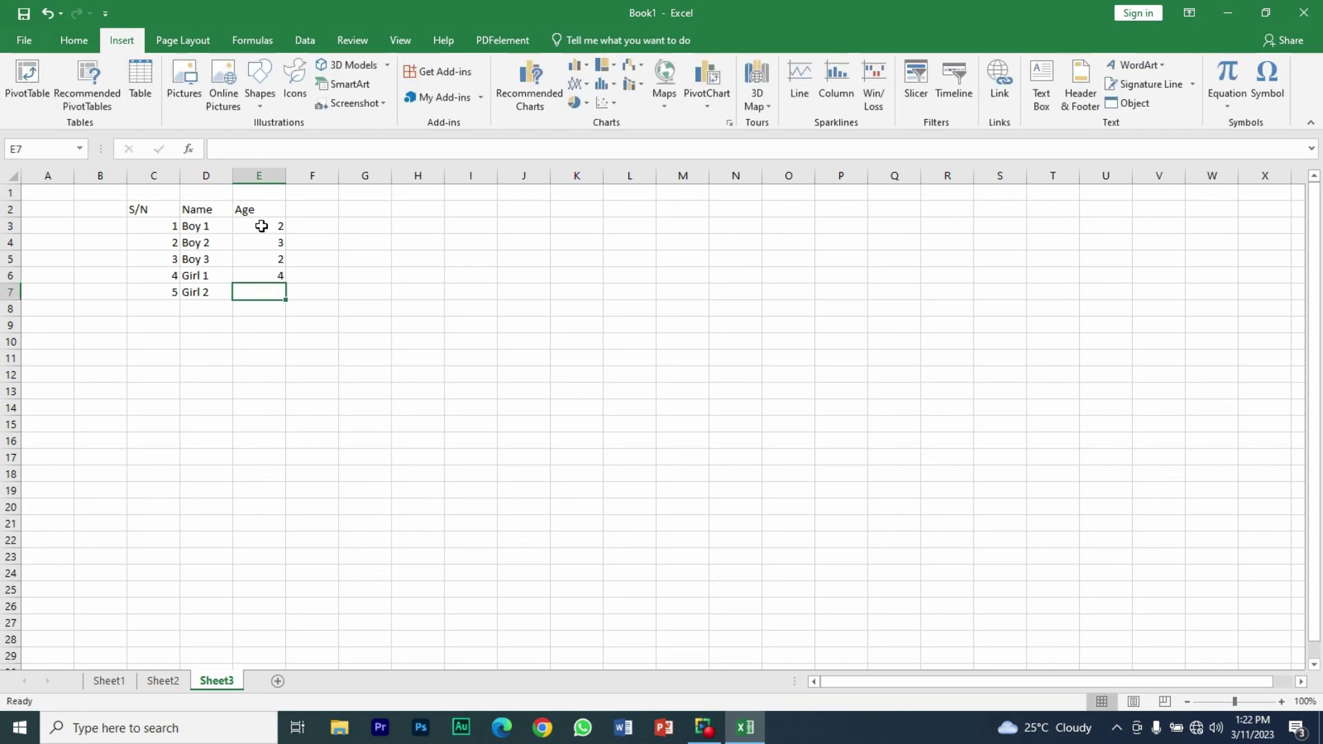
type("5")
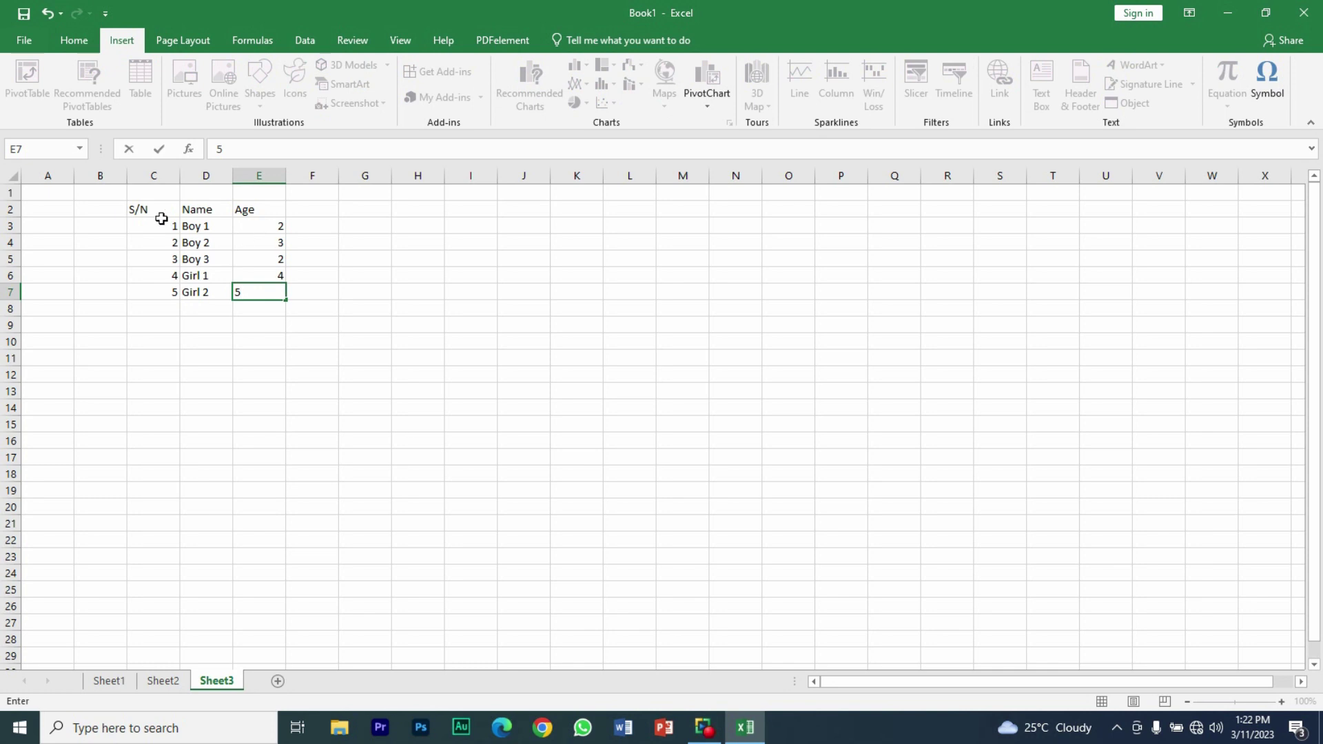
left_click(161, 219)
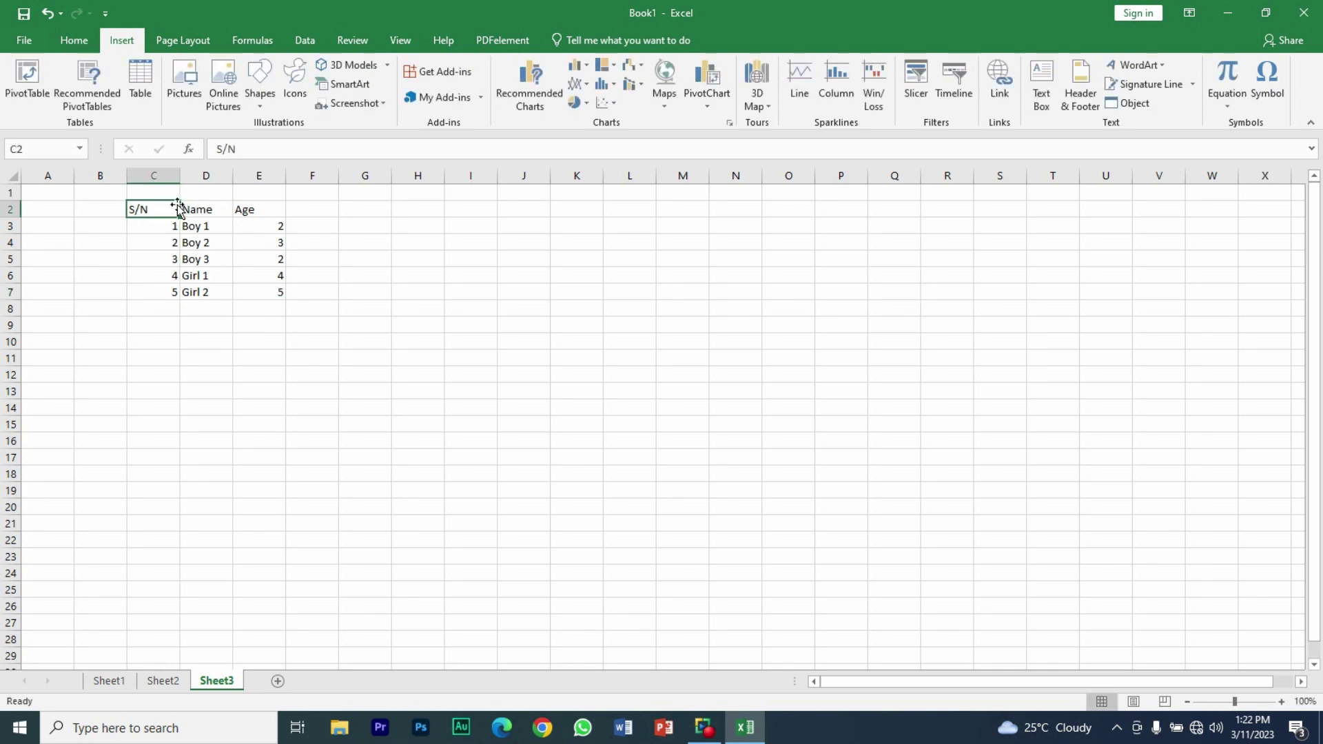
Select the range C2:E7 covering the headers and all five entries
mouse_move(178, 208)
left_mouse_down()
mouse_move(260, 253)
mouse_move(275, 298)
left_mouse_up()
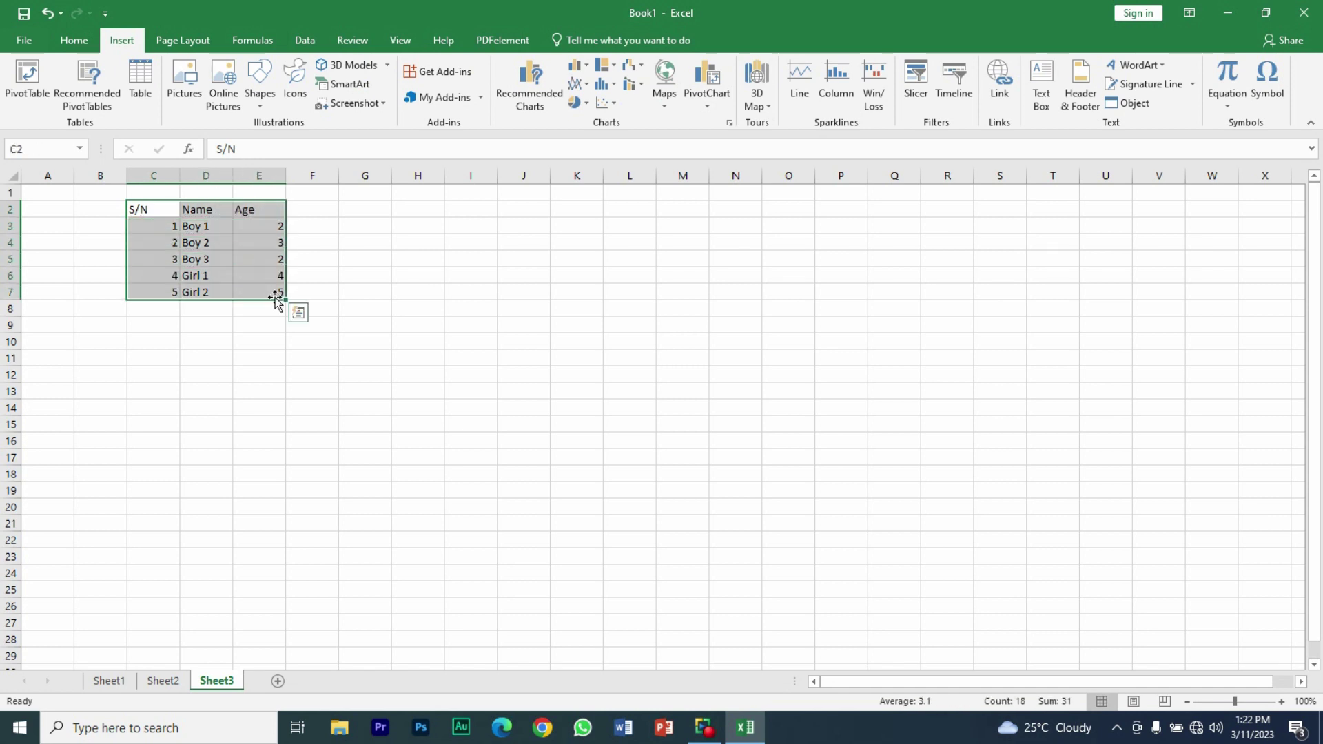